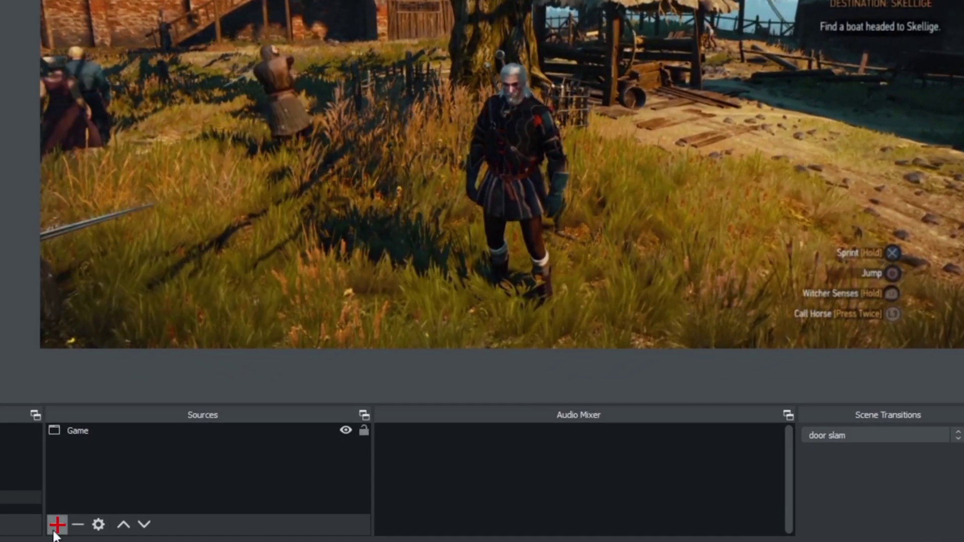
- Add a Video Capture Device source named Me using the Cam Link camera
click(57, 525)
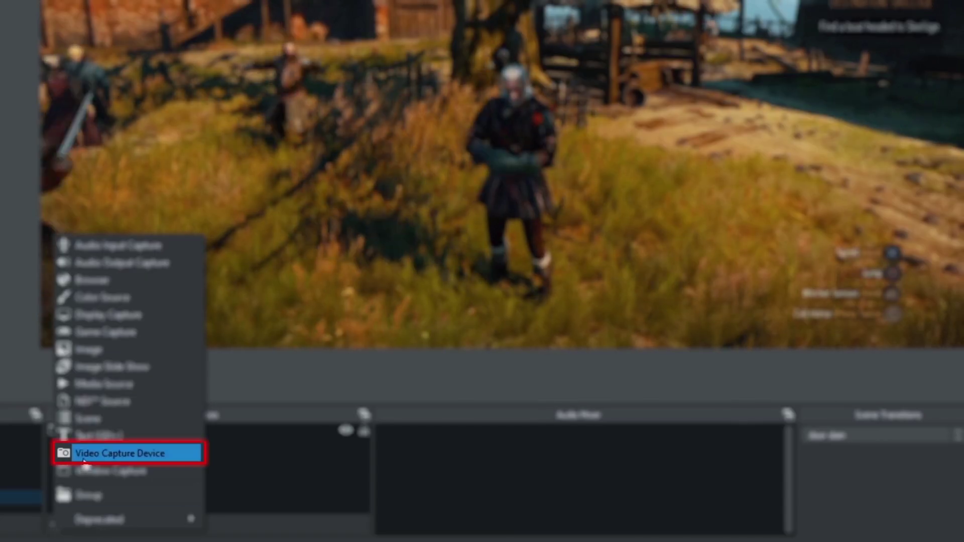
click(84, 457)
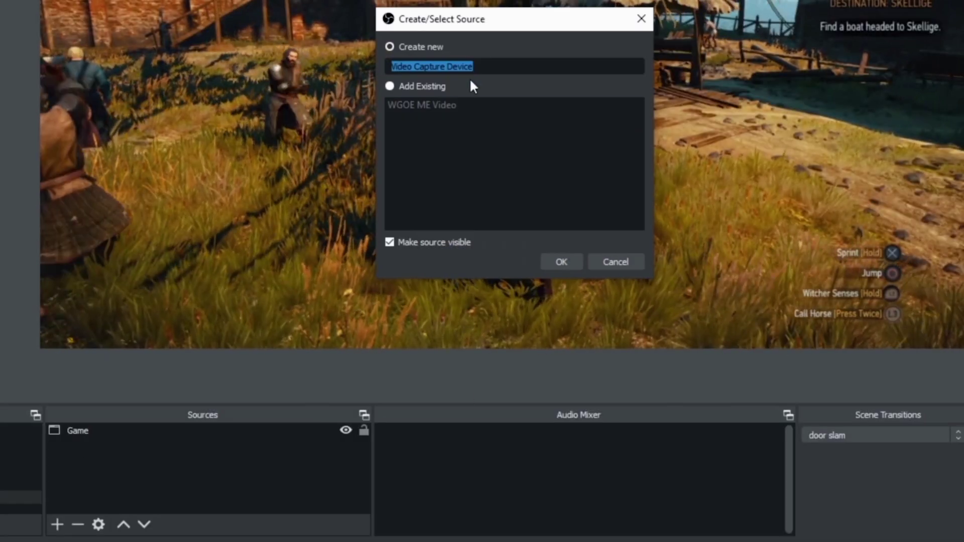
text(Me)
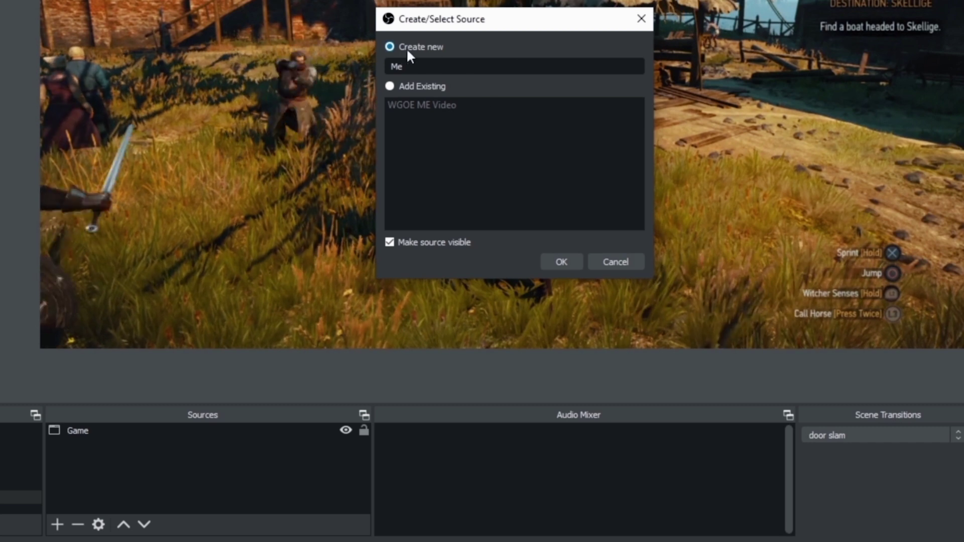
click(560, 261)
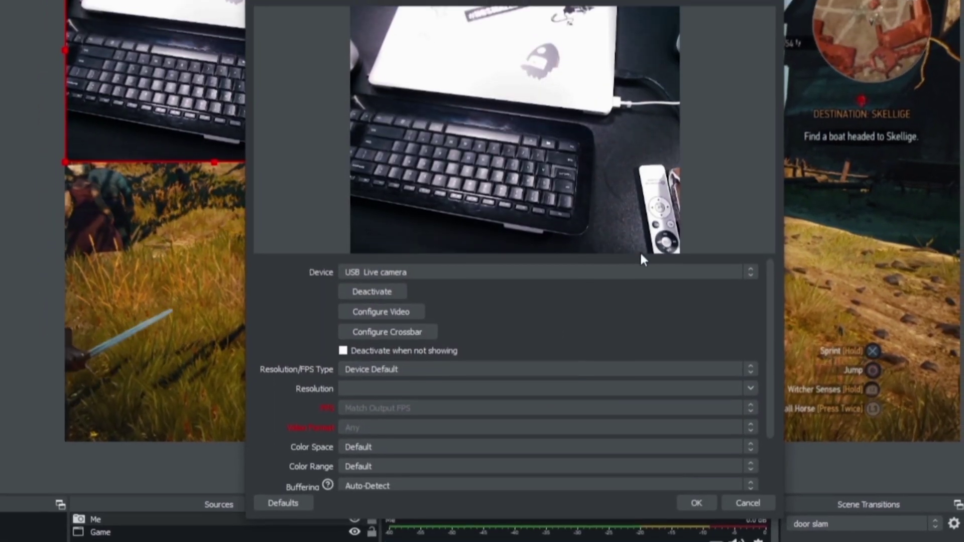
click(638, 272)
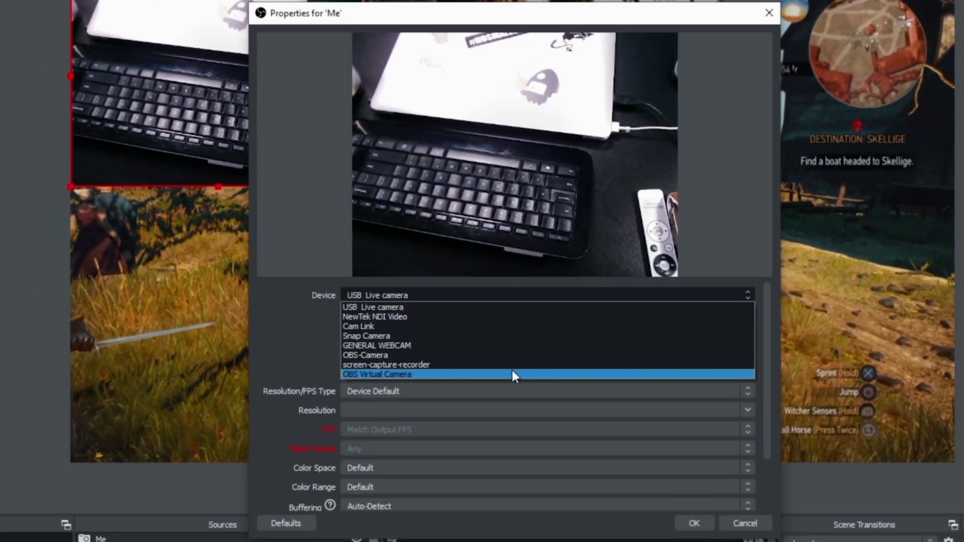
click(508, 328)
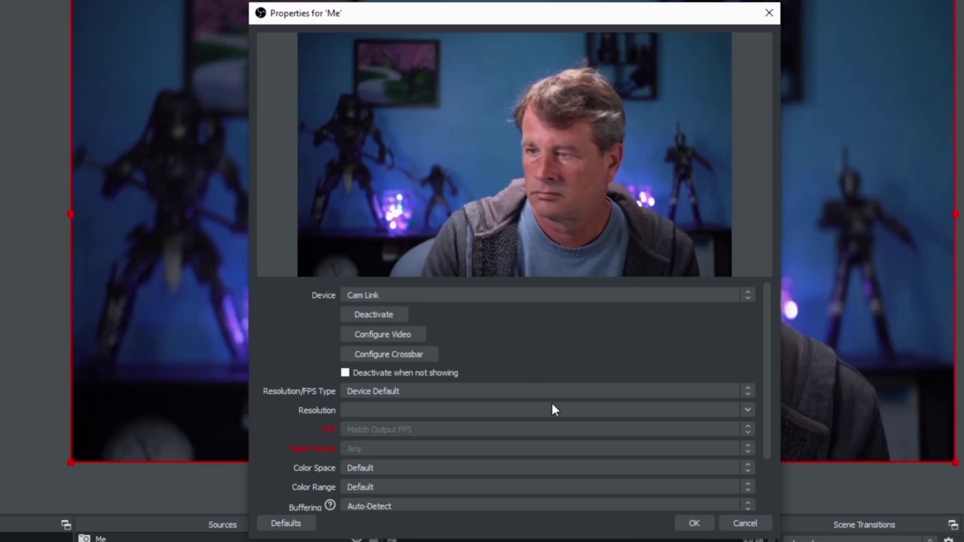
- Set the Me webcam to a custom 1920x1080 resolution
click(555, 392)
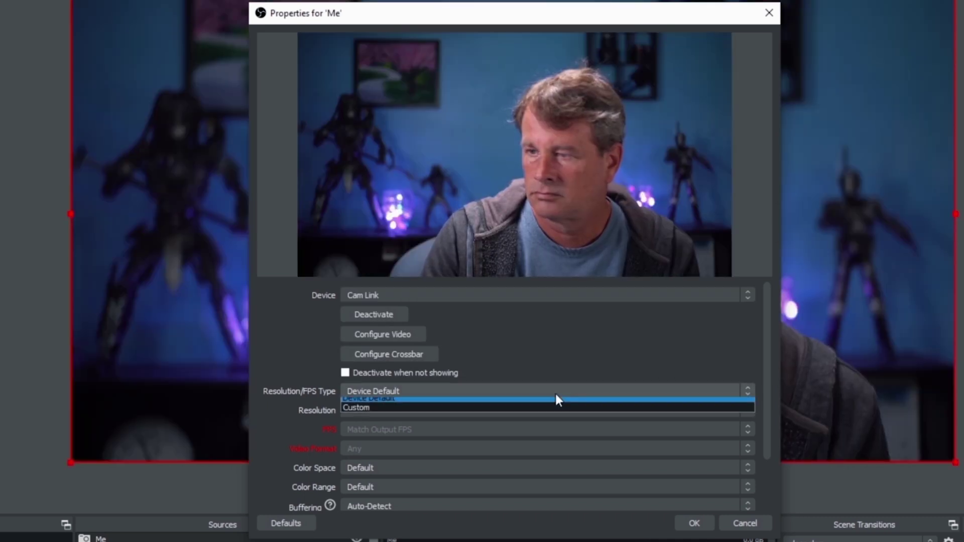
click(526, 412)
click(742, 410)
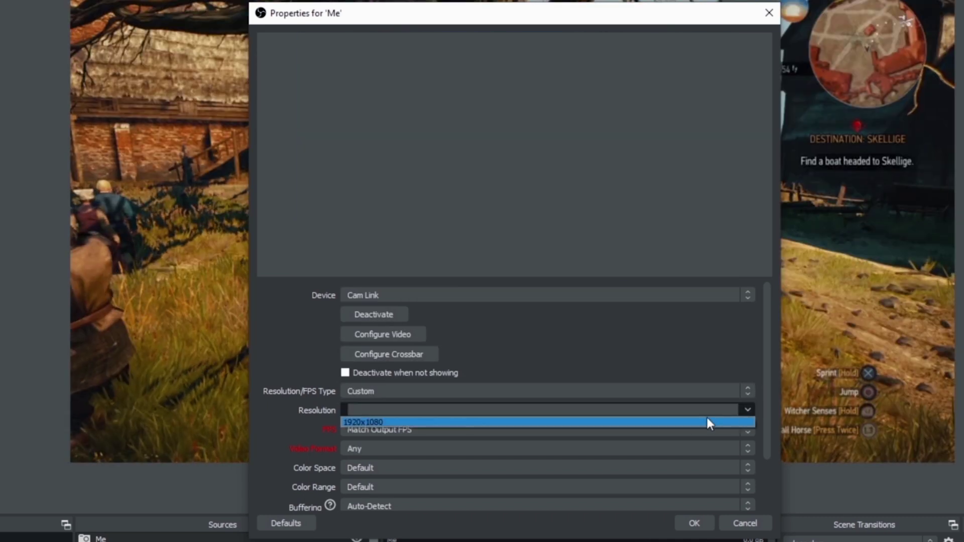
click(682, 422)
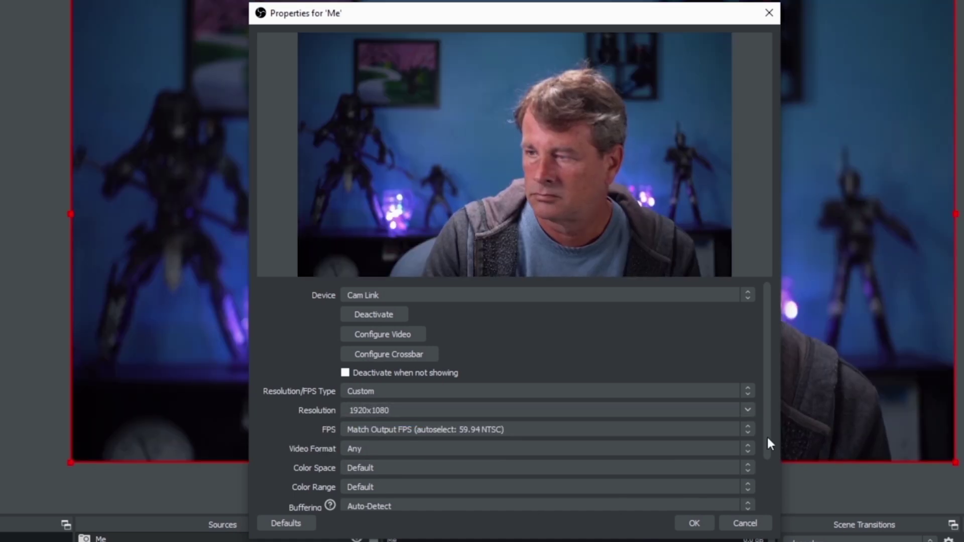
drag(767, 438, 764, 494)
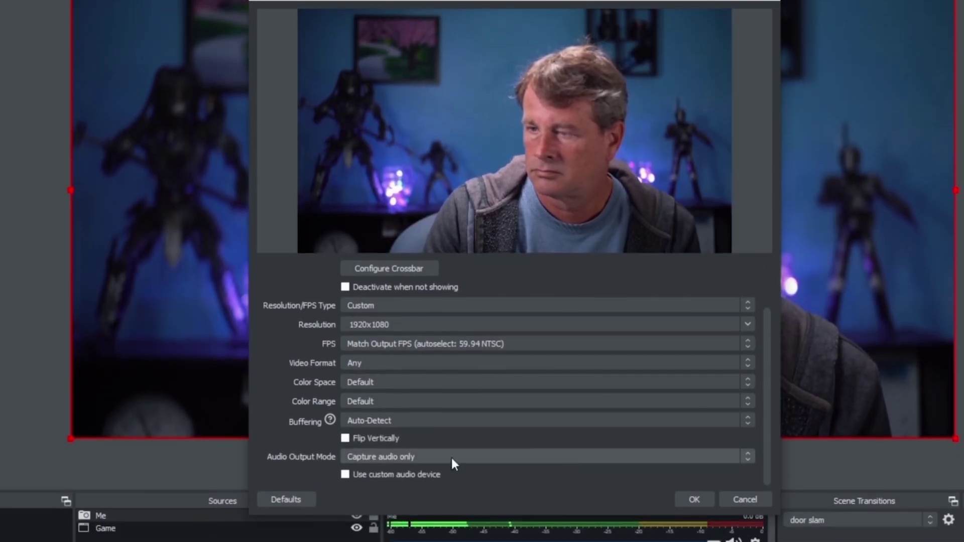
- Enable a custom audio device for Me, choose Cam Link audio, and save
click(345, 474)
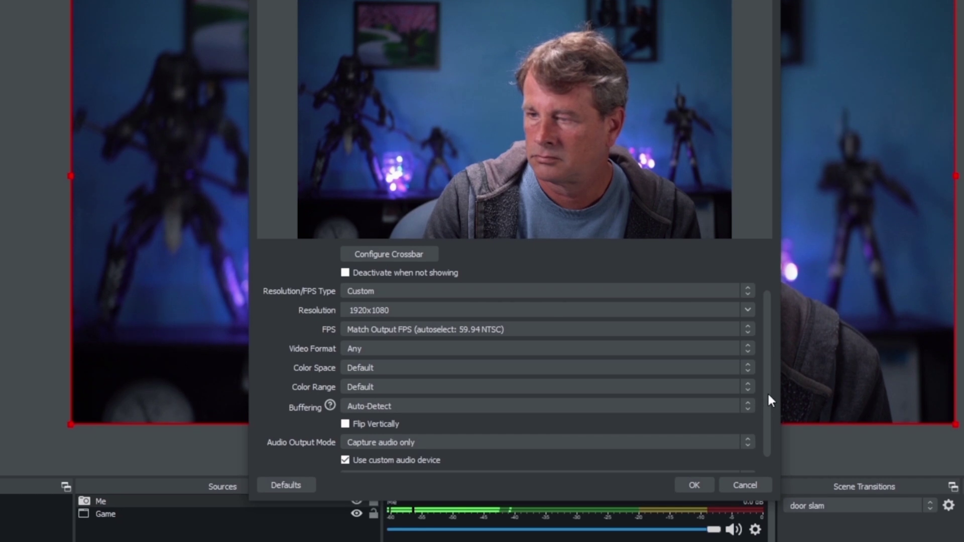
scroll(768, 400, down, 1)
click(698, 450)
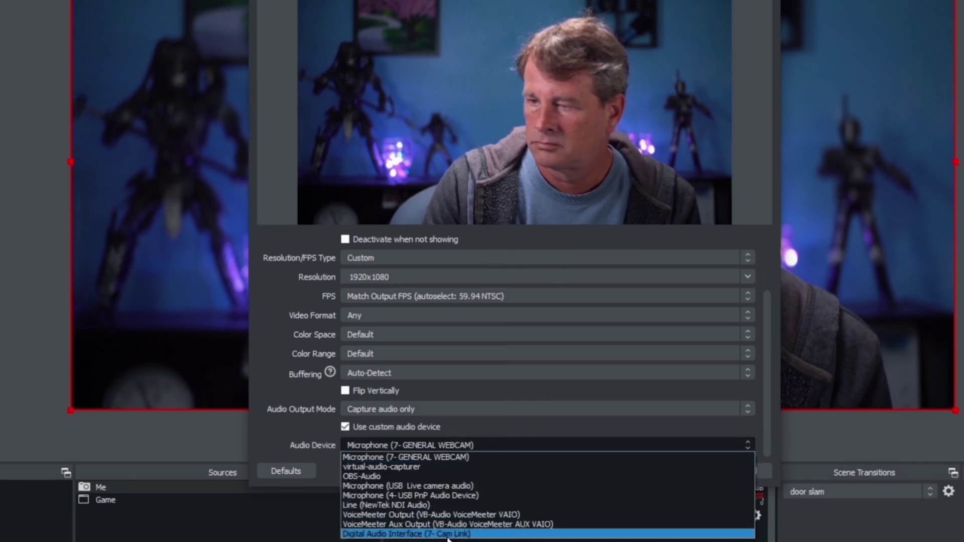
click(448, 534)
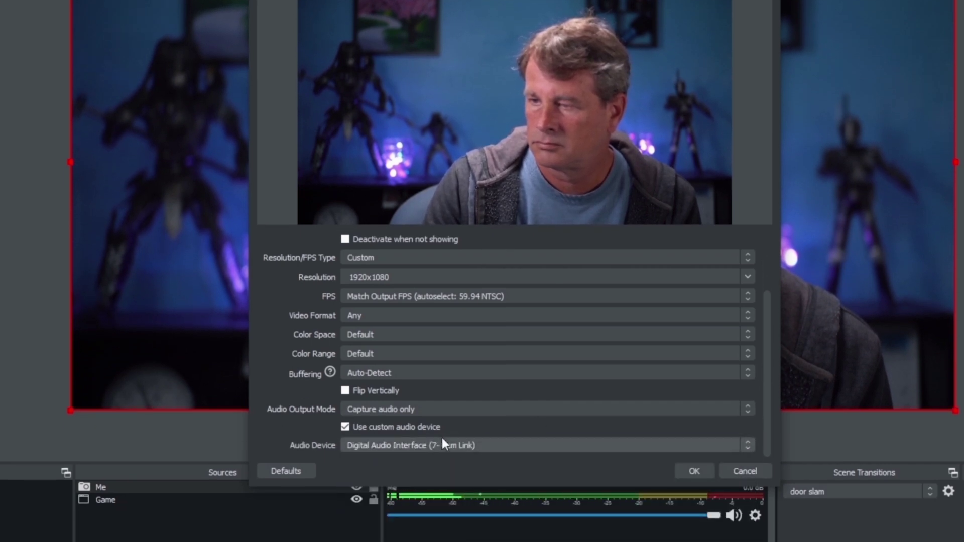
click(693, 471)
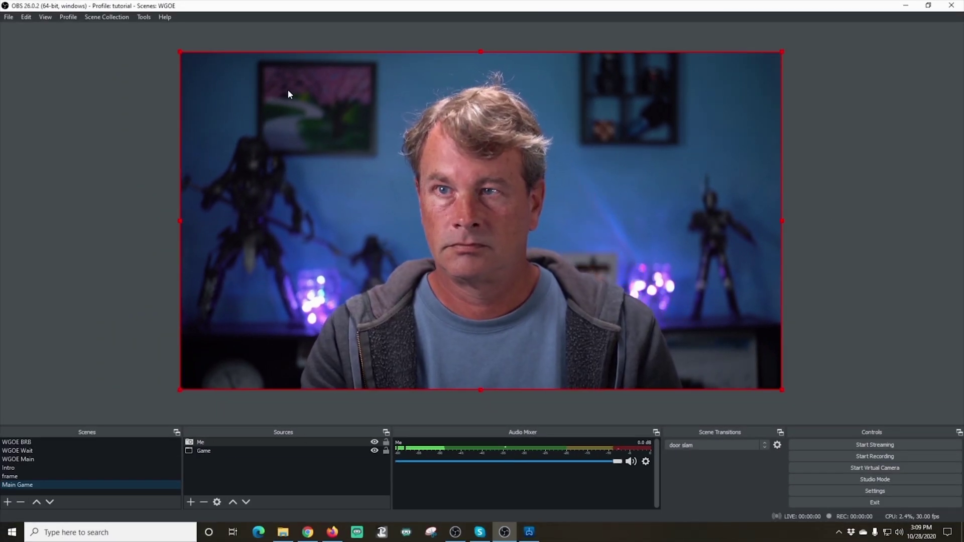
- Shrink the Me webcam, crop its left edge, and settle it in the lower-left corner
drag(178, 50, 246, 354)
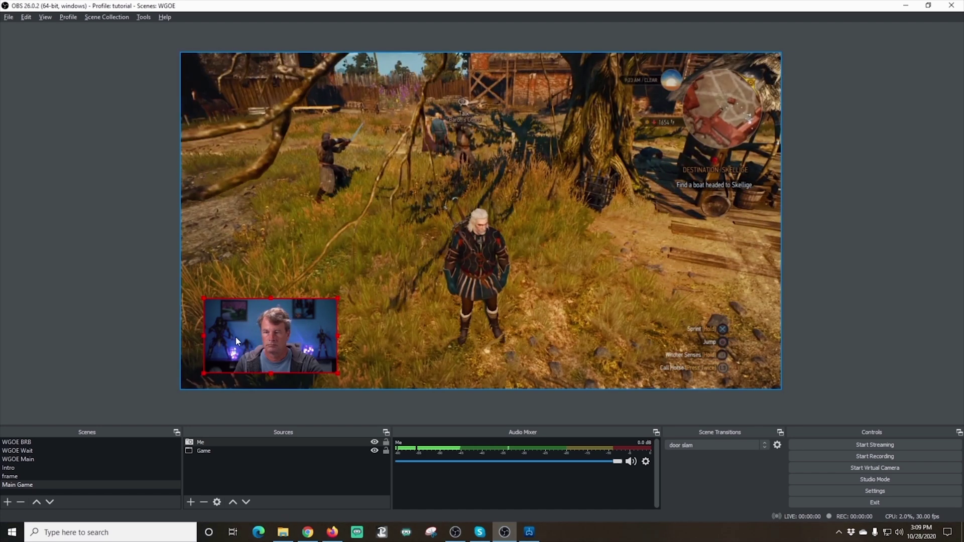
drag(204, 336, 230, 337)
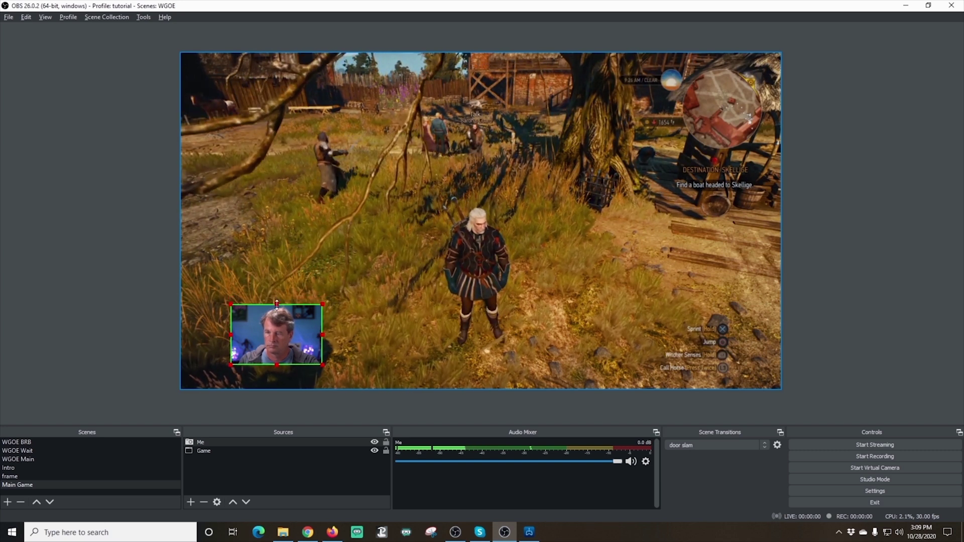
drag(276, 333, 242, 351)
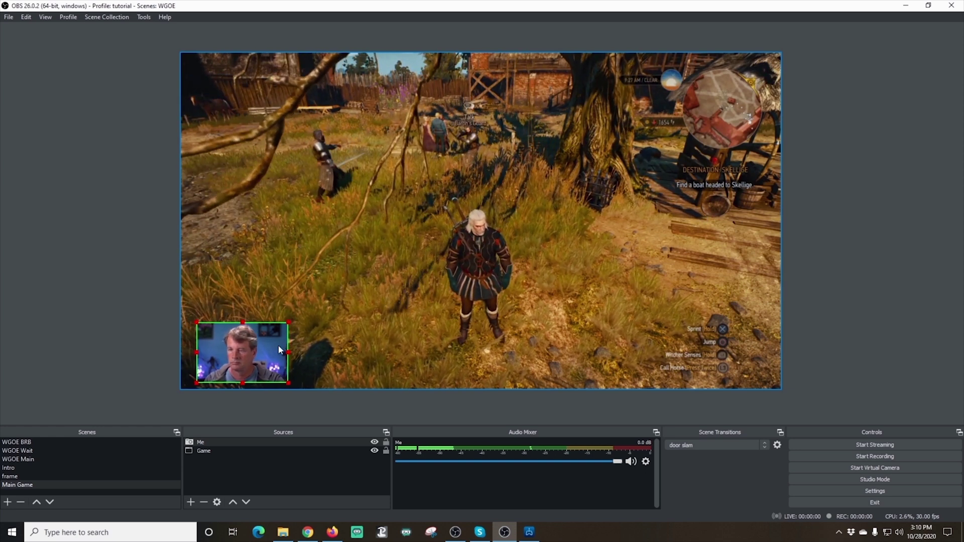
drag(278, 347, 285, 144)
drag(290, 96, 283, 84)
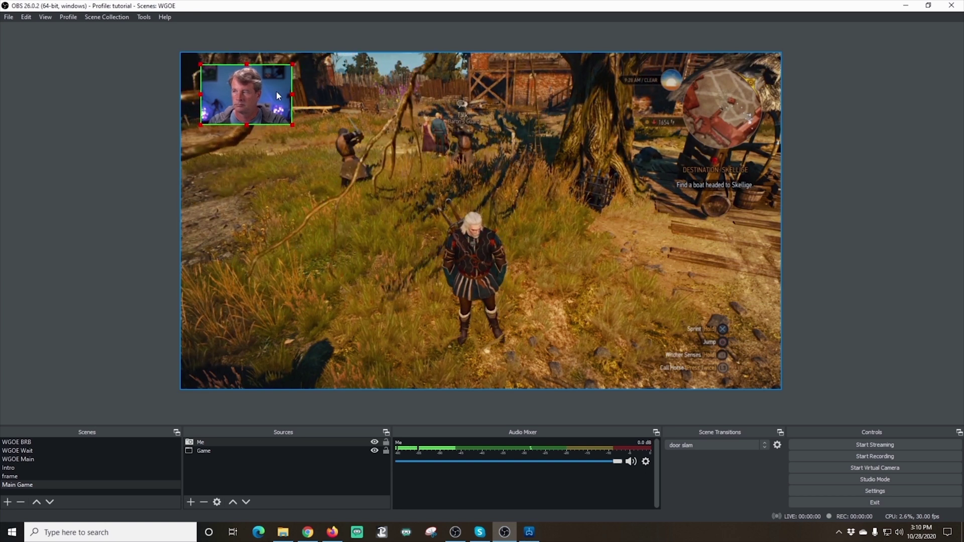
drag(667, 97, 279, 345)
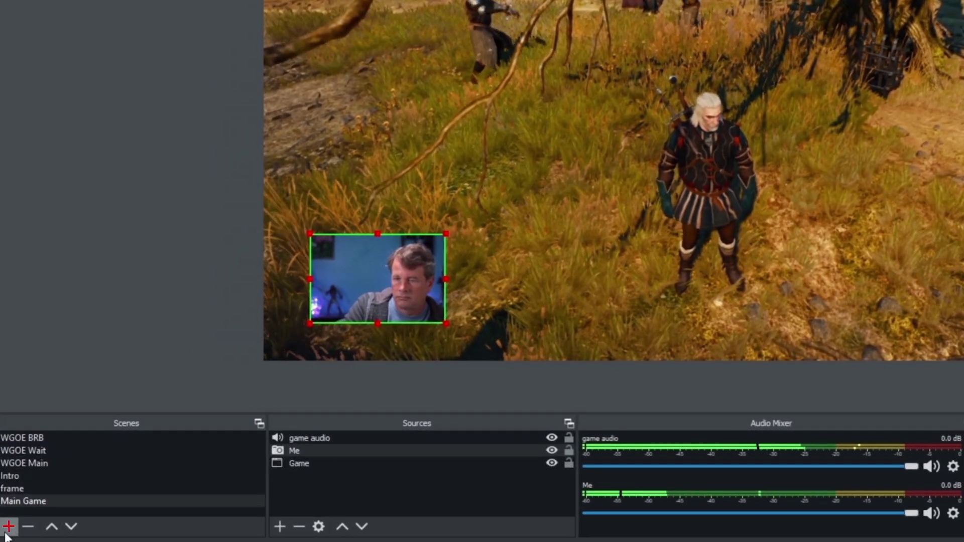
- Create a new scene named NS Frame
click(7, 530)
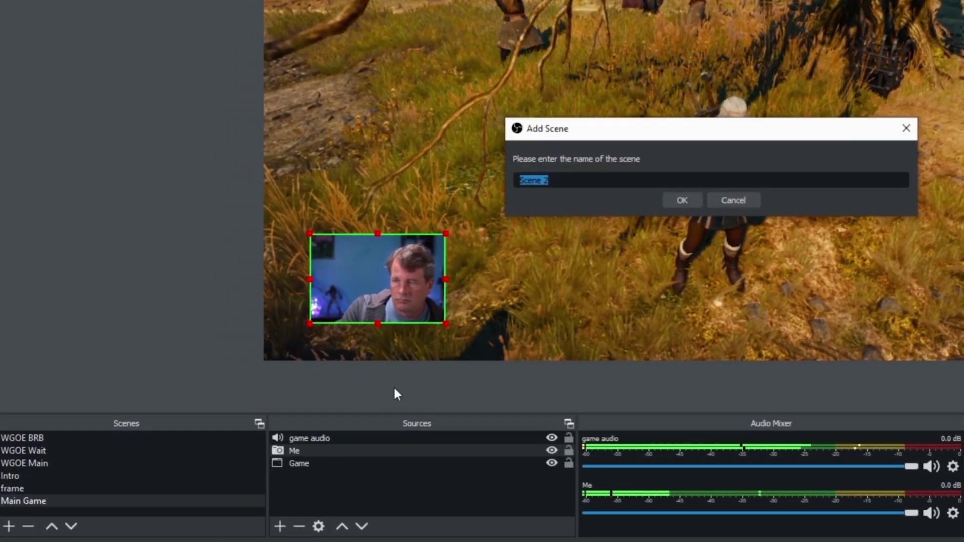
text(NS Frame)
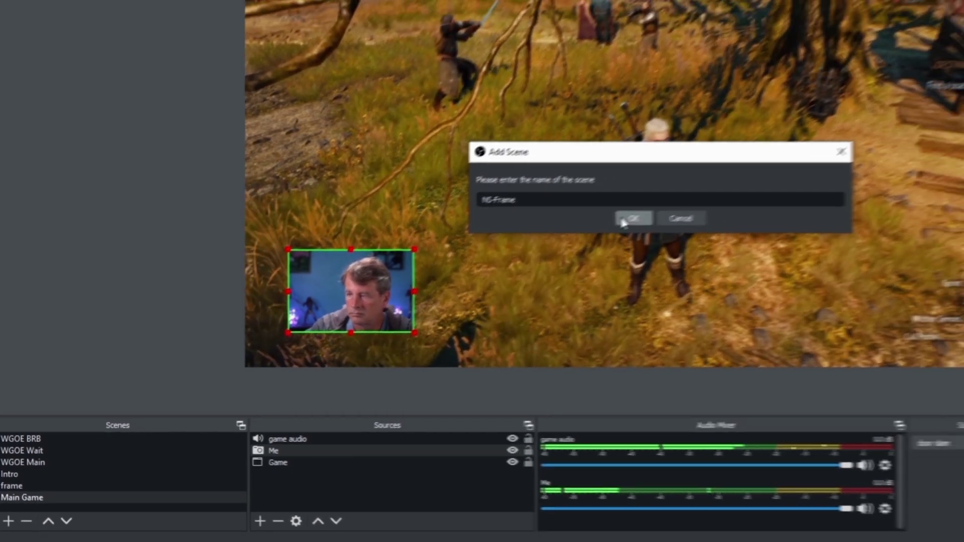
click(682, 200)
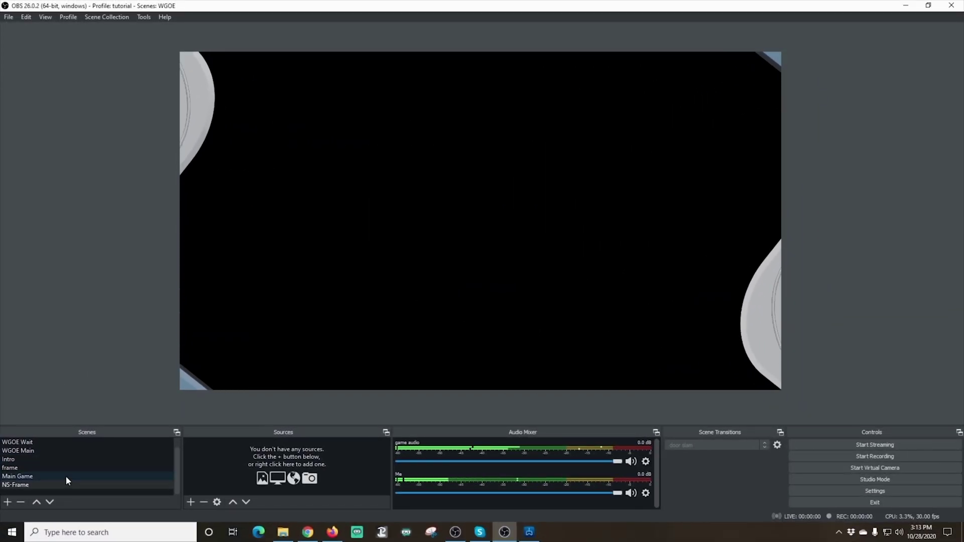
- Add the existing Me webcam source to the NS Frame scene
click(191, 502)
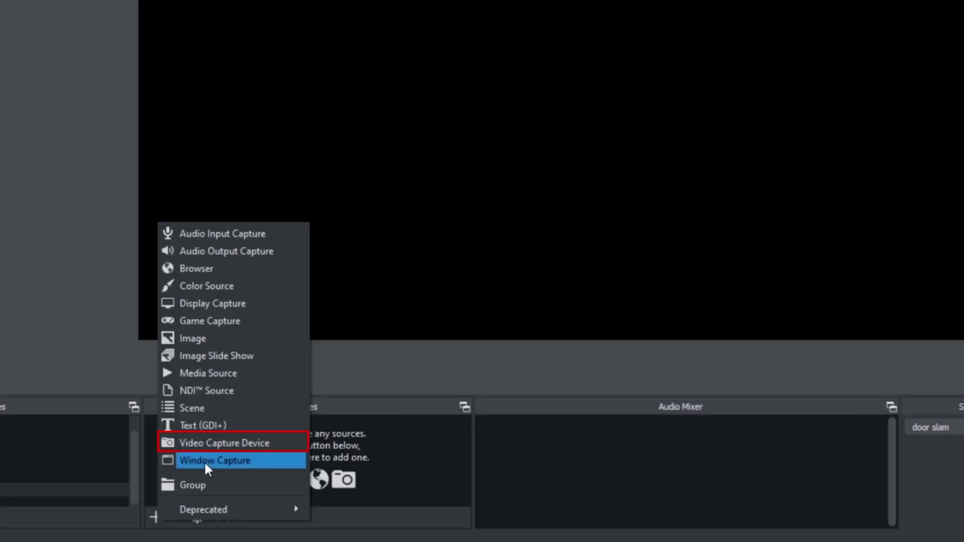
click(215, 444)
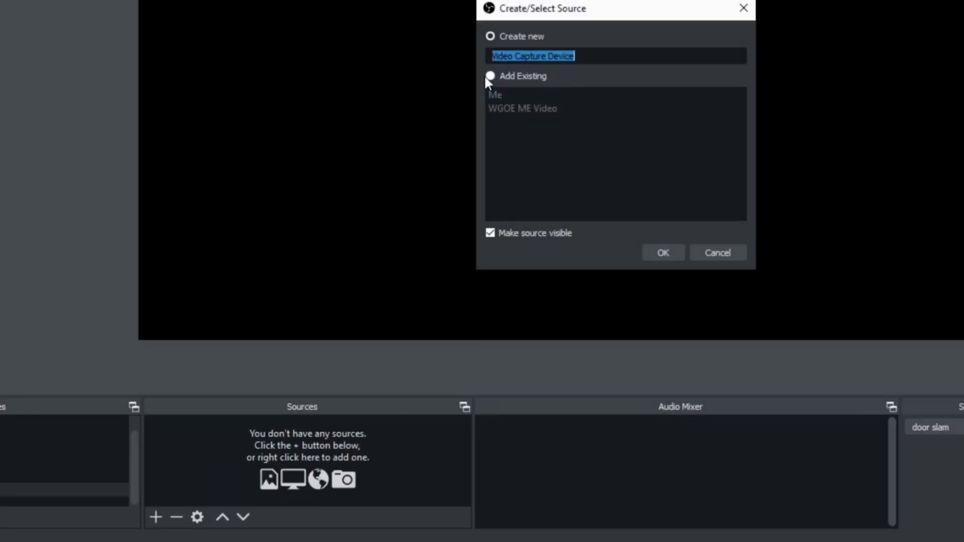
click(490, 76)
click(493, 94)
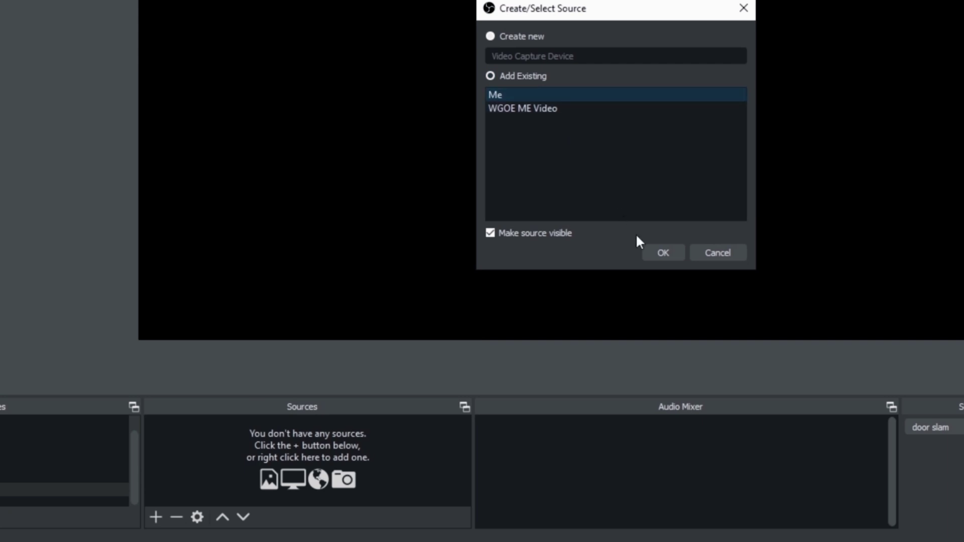
click(661, 253)
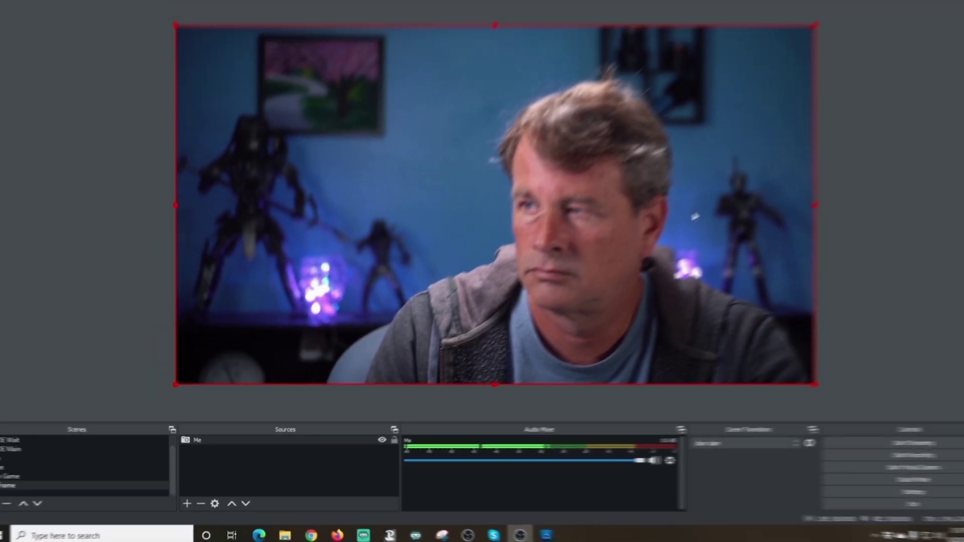
- Shrink the Me webcam to a small box in the lower-left corner
drag(814, 24, 339, 290)
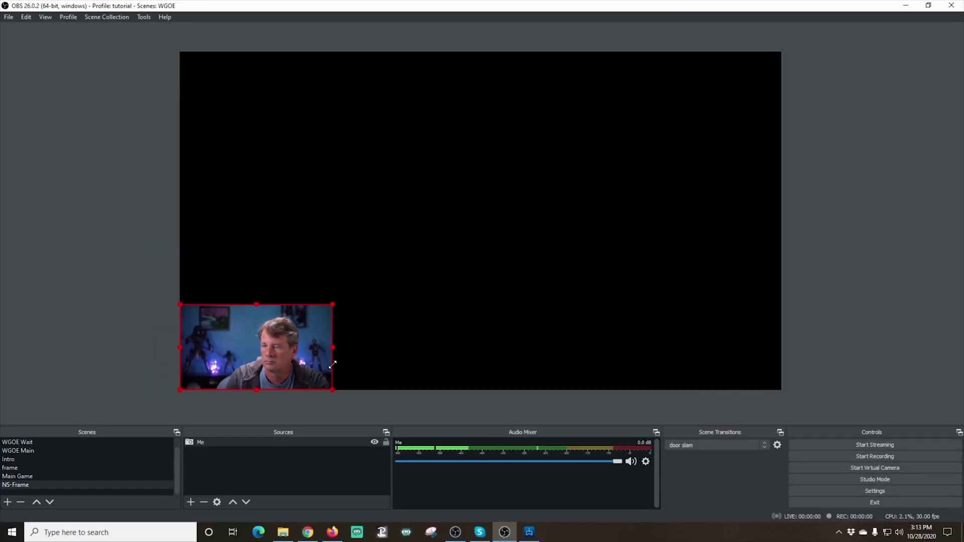
drag(287, 346, 311, 327)
drag(355, 286, 342, 291)
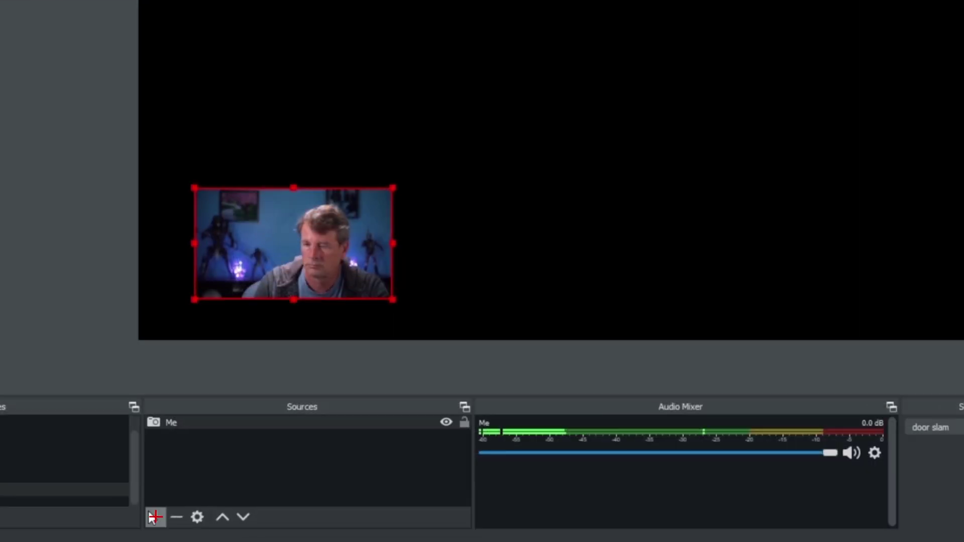
- Add an Image source named 'nested frame' to NS-Frame
click(156, 518)
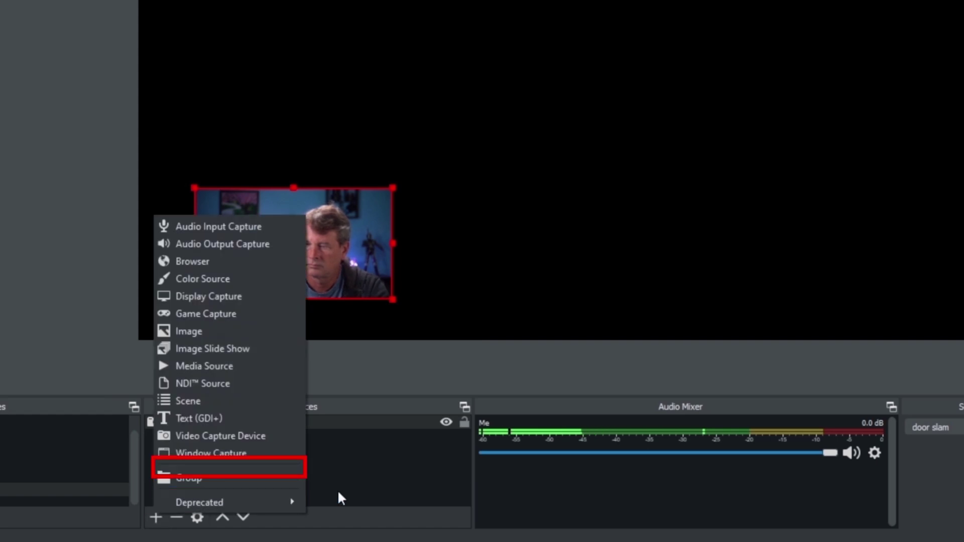
click(202, 339)
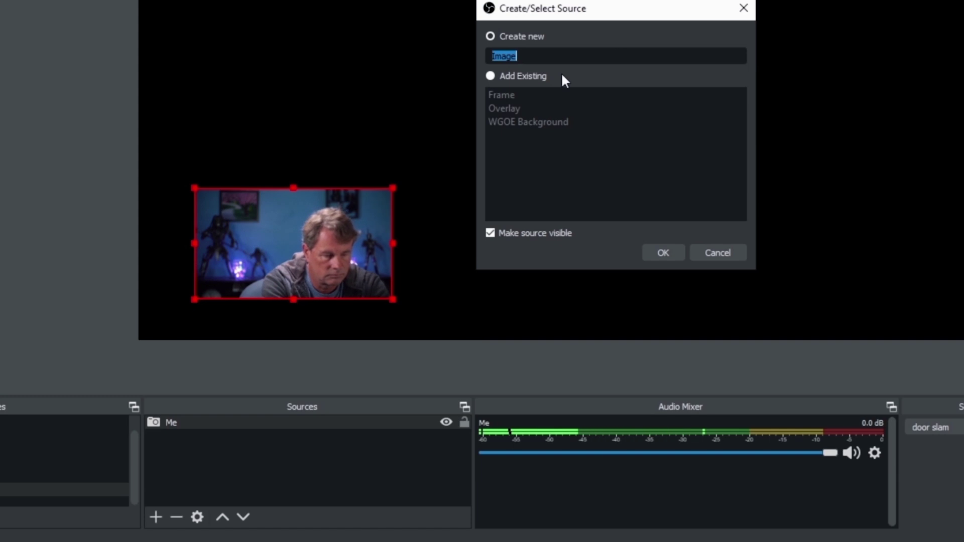
text(nested frame)
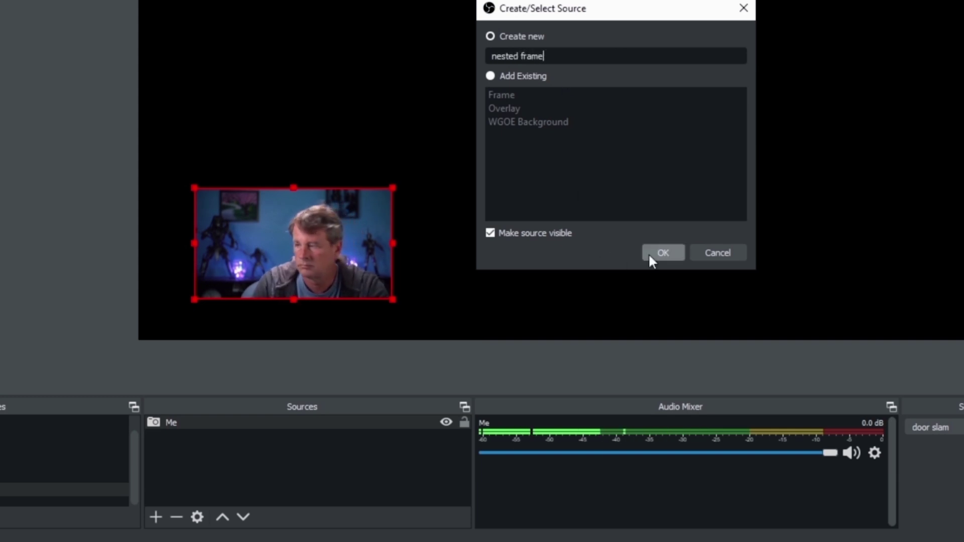
click(649, 253)
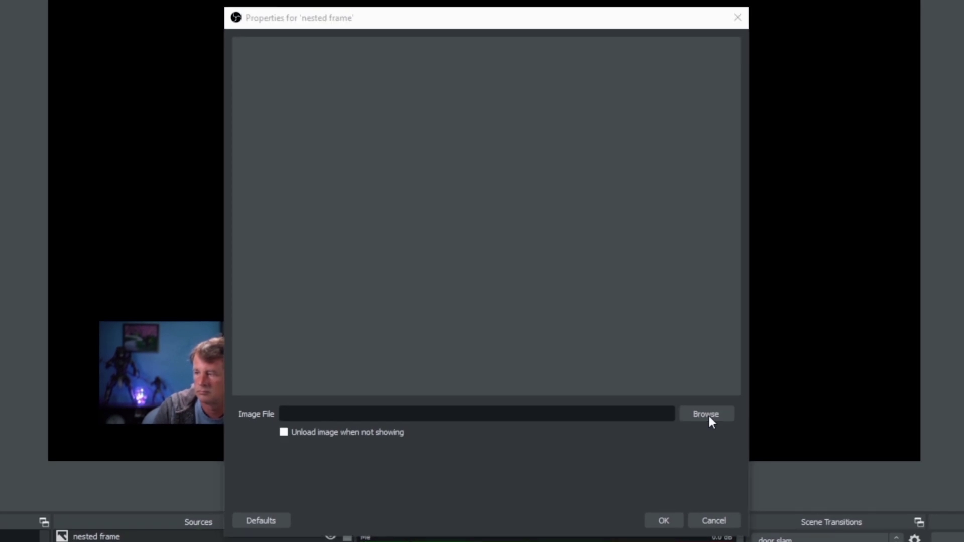
- Load E:/Frame.png into the nested frame source, then return to Main Game
click(706, 415)
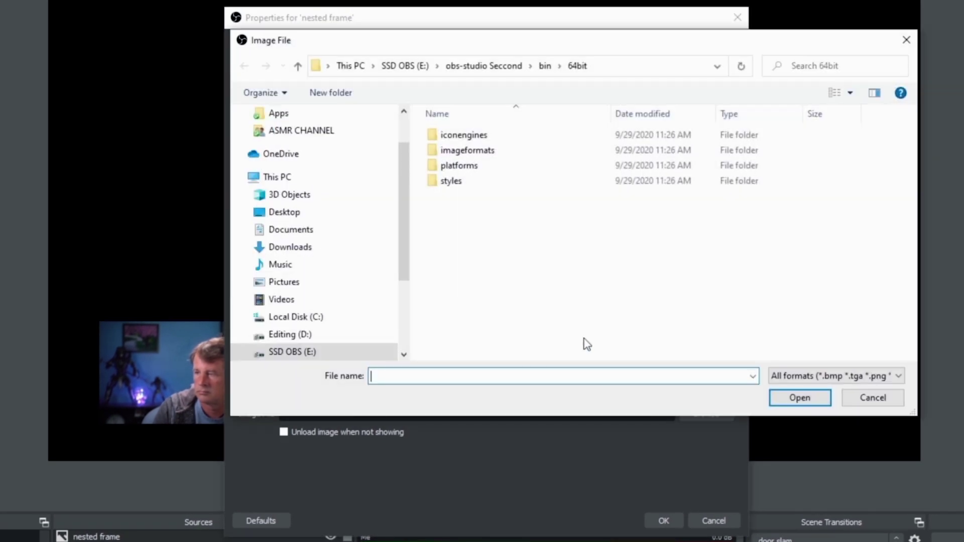
drag(406, 236, 407, 243)
click(335, 338)
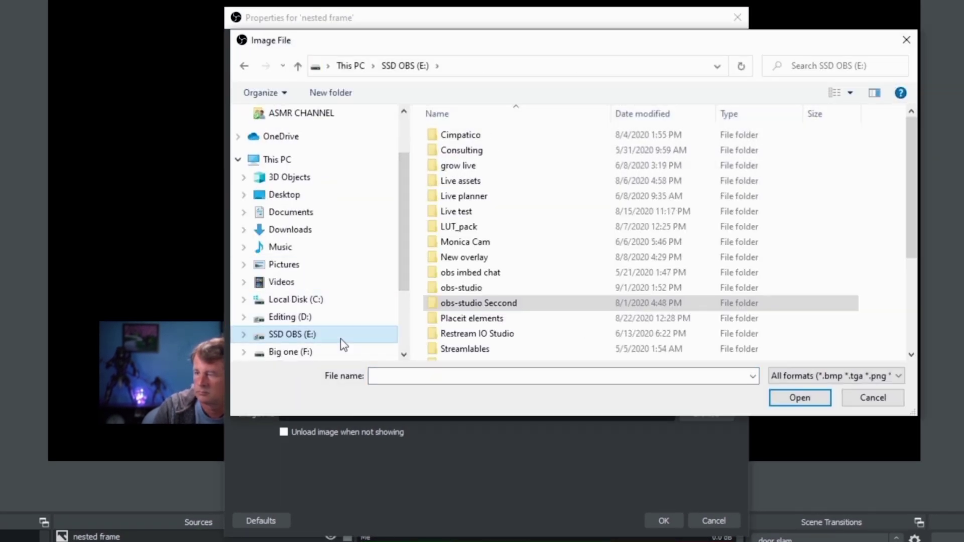
drag(912, 185, 912, 274)
click(688, 331)
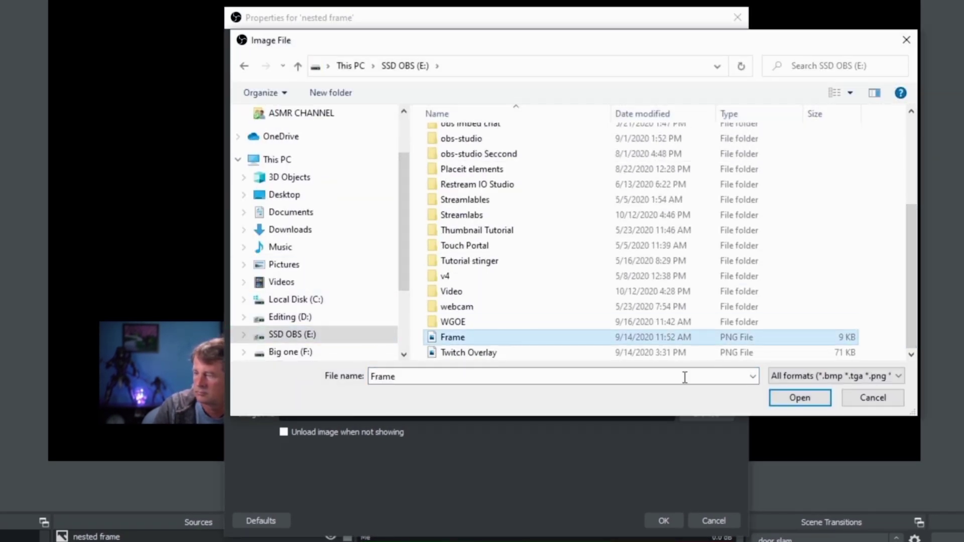
click(787, 397)
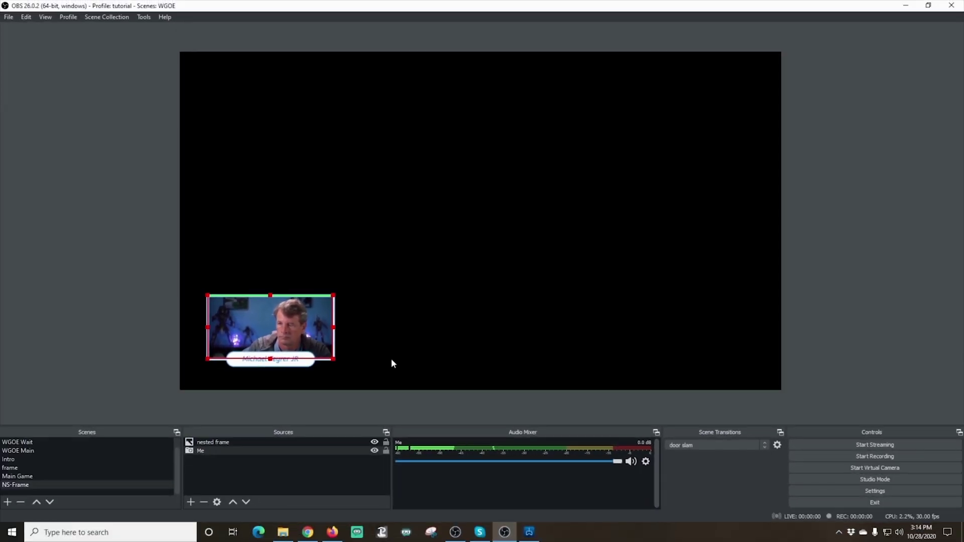
click(391, 360)
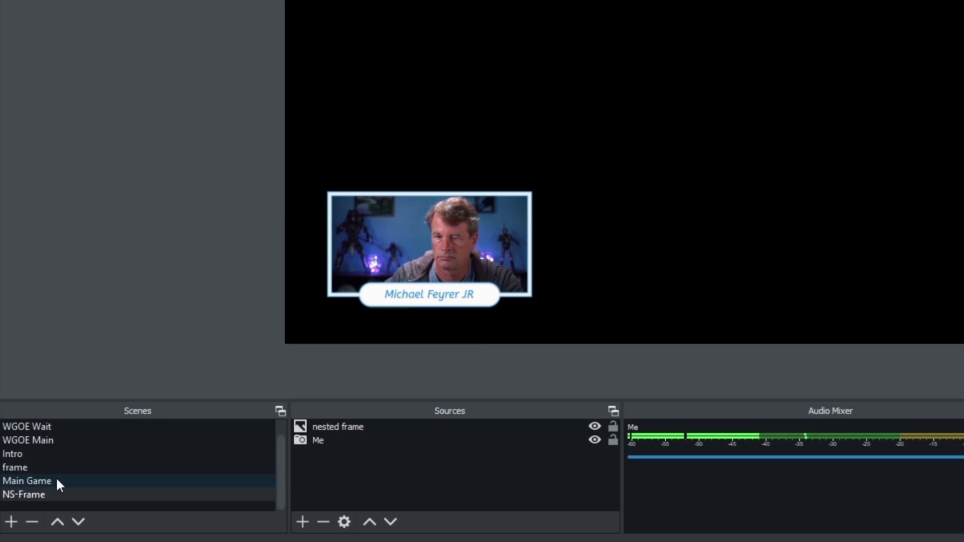
click(56, 480)
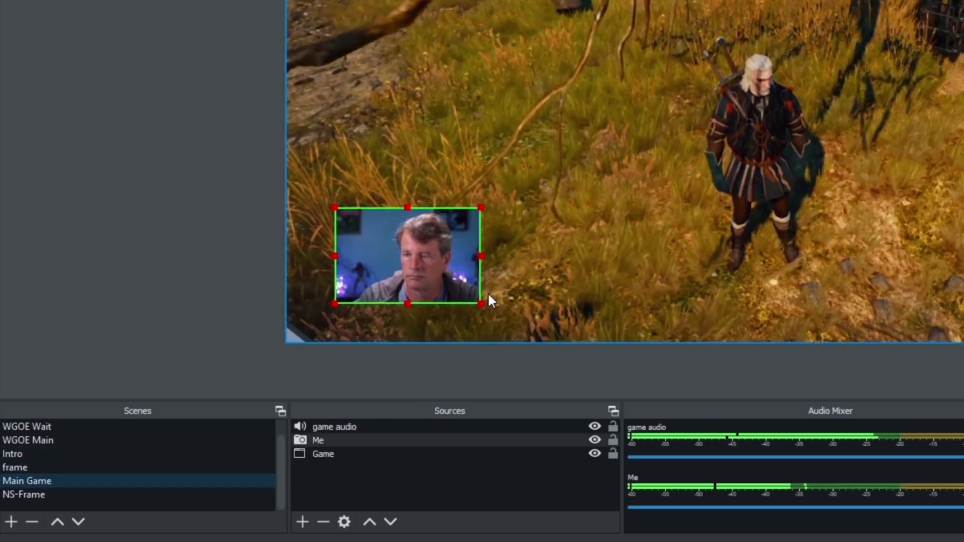
- Remove the Me webcam source from the Main Game scene
right_click(332, 441)
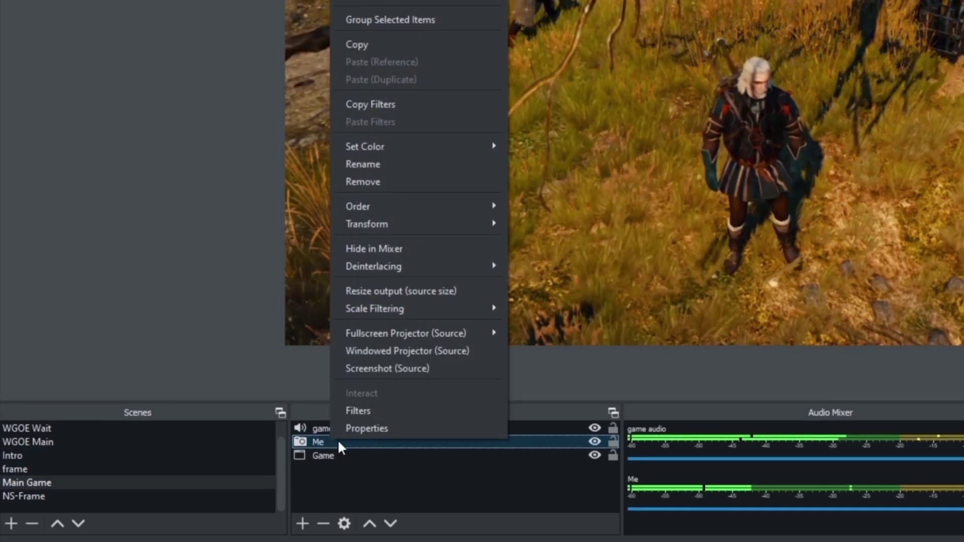
click(414, 184)
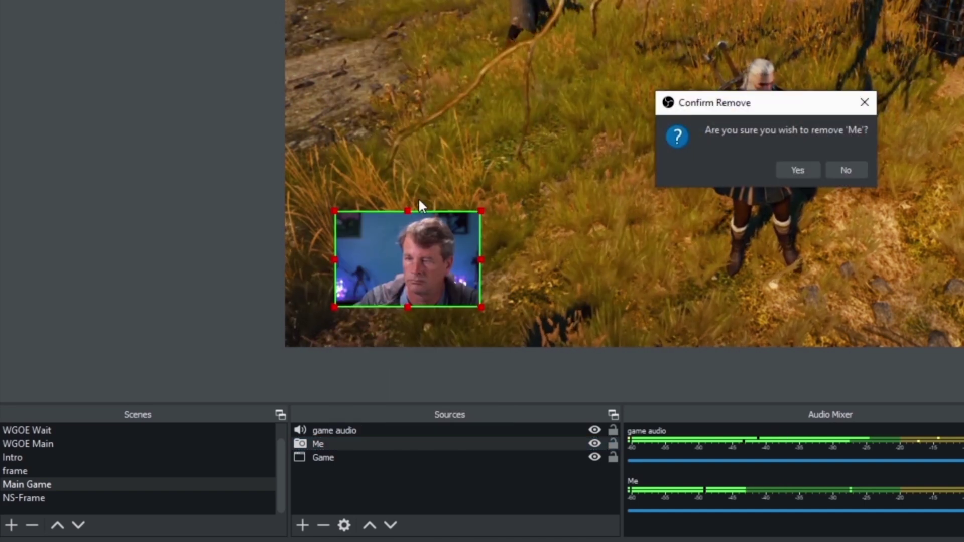
click(798, 171)
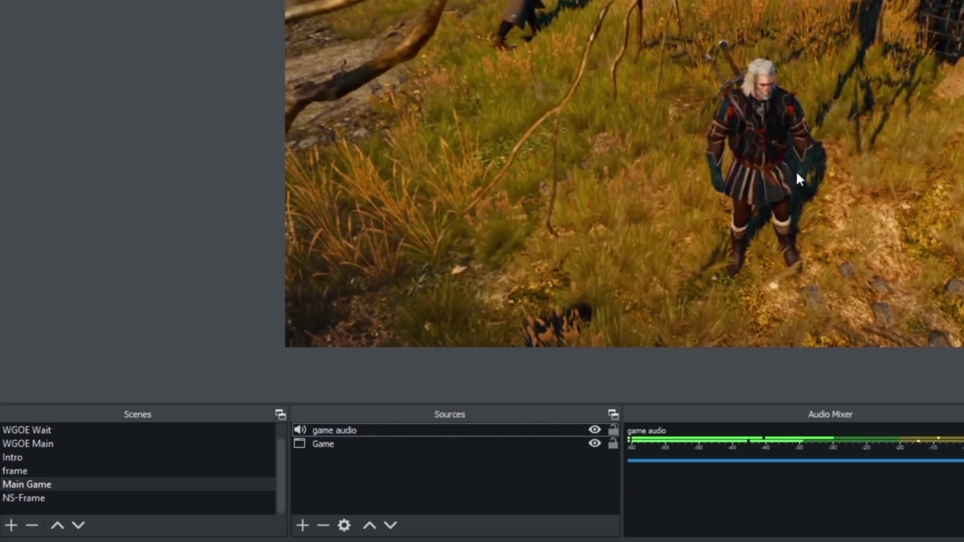
- Add the NS-Frame scene as a source in Main Game and position it lower-left
click(303, 526)
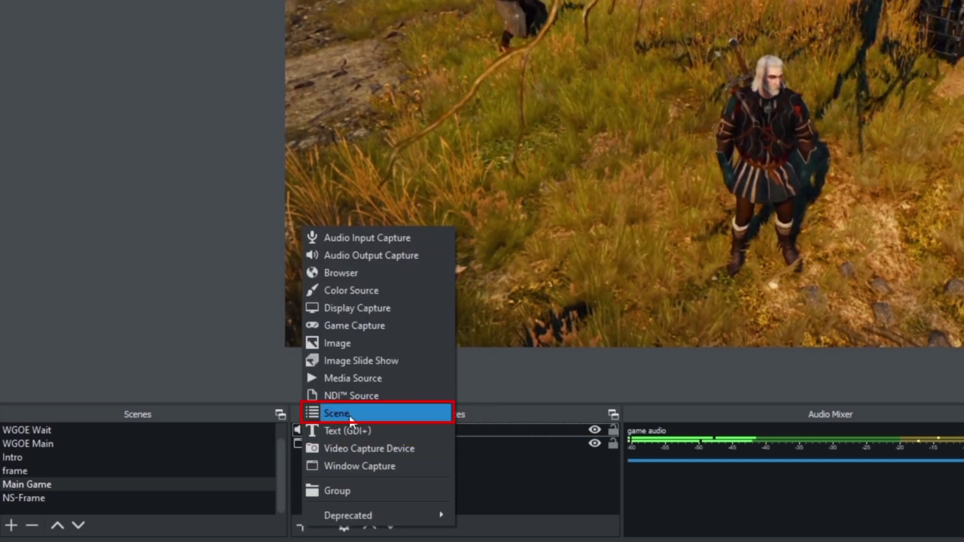
click(348, 414)
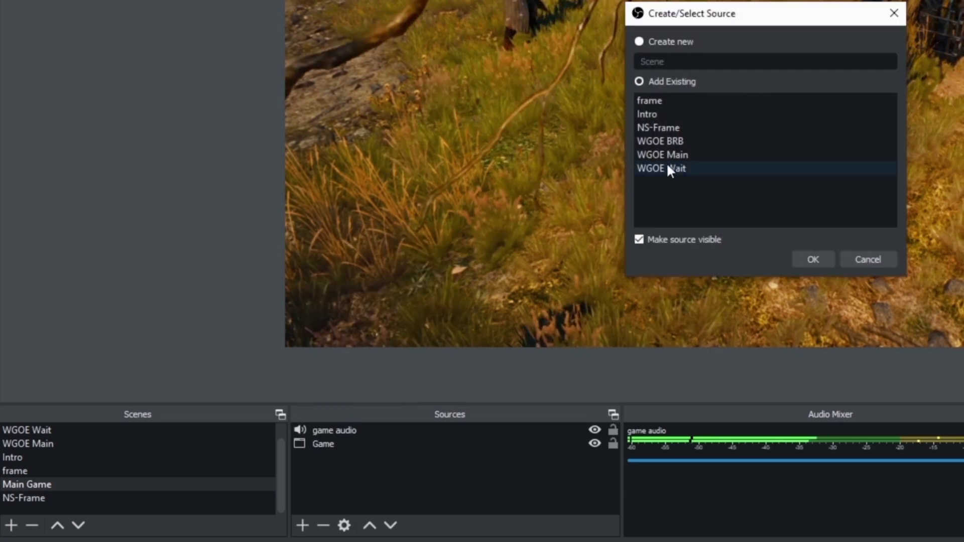
click(670, 130)
click(805, 256)
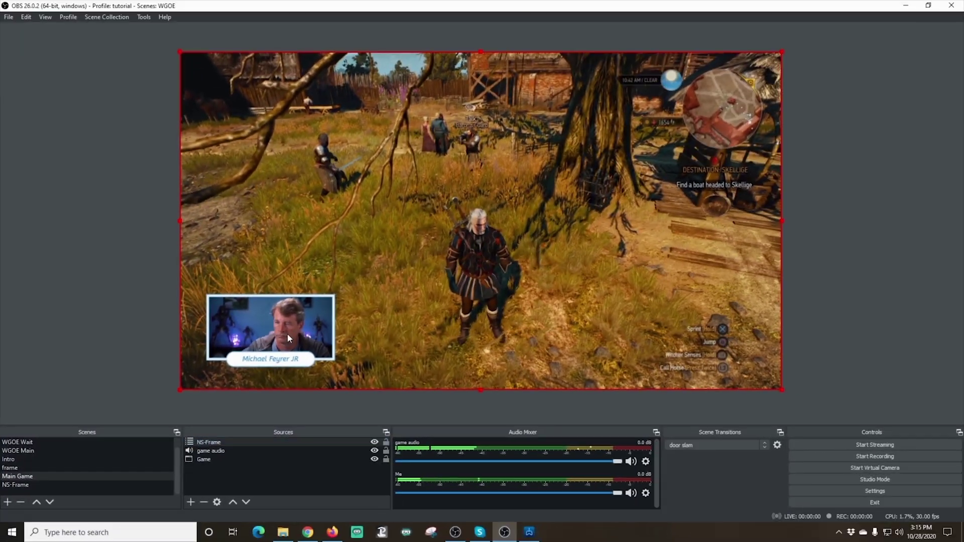
drag(288, 333, 243, 327)
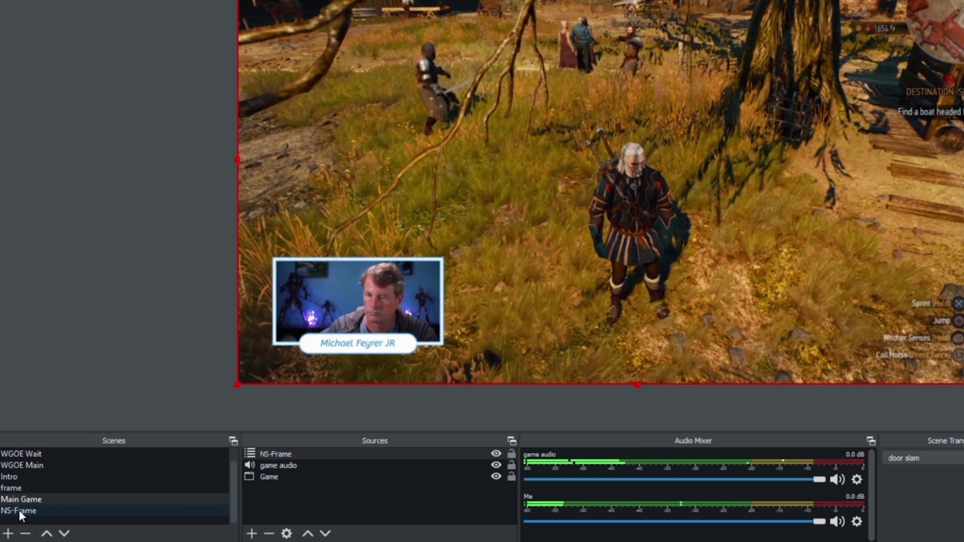
- Remove the nested frame image source from the NS-Frame scene
click(19, 510)
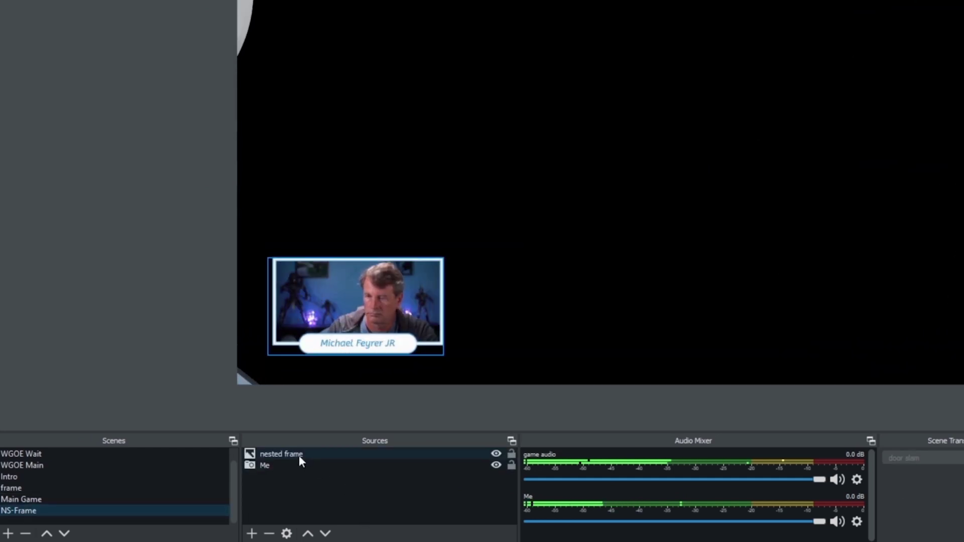
click(291, 453)
right_click(291, 453)
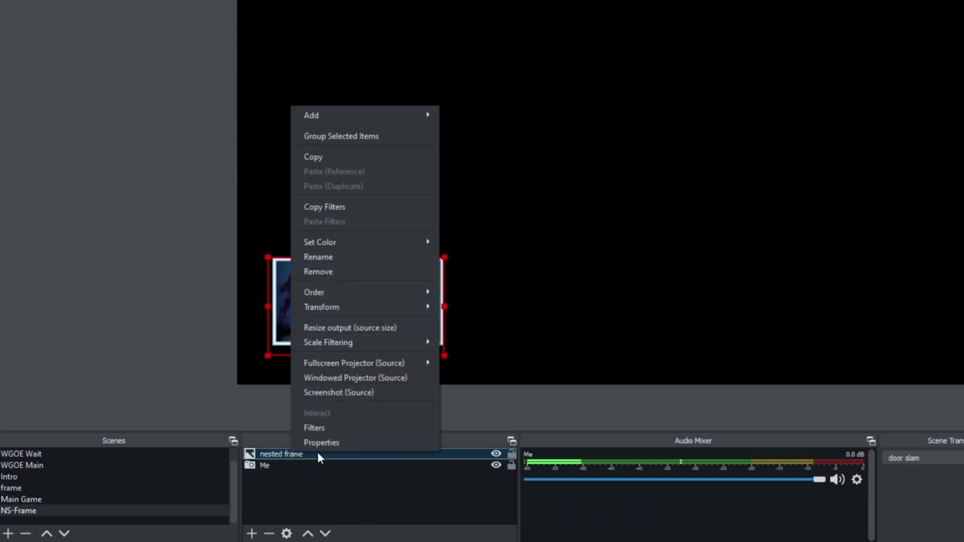
click(338, 271)
click(684, 237)
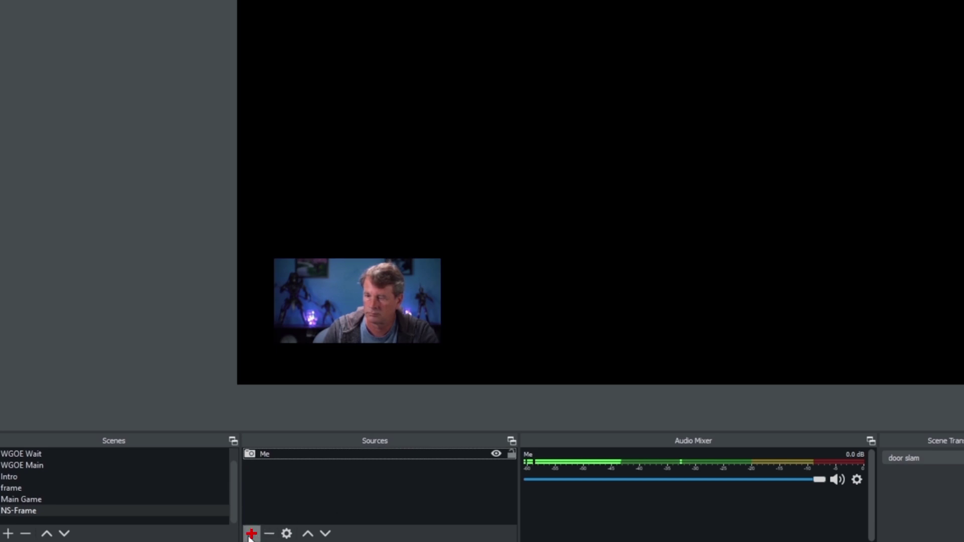
- Add a Media Source named 'Nested frame' to NS-Frame
click(251, 534)
click(327, 419)
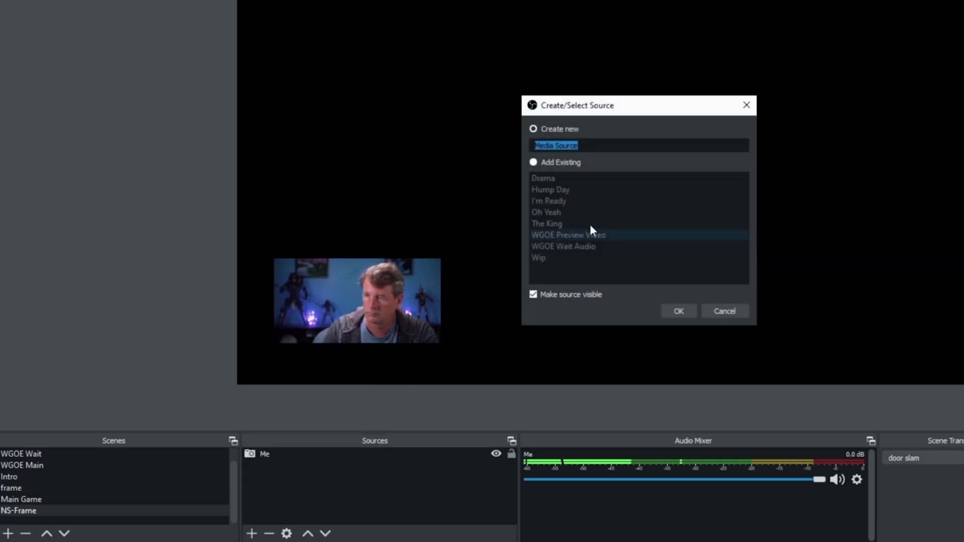
text(Nested frame)
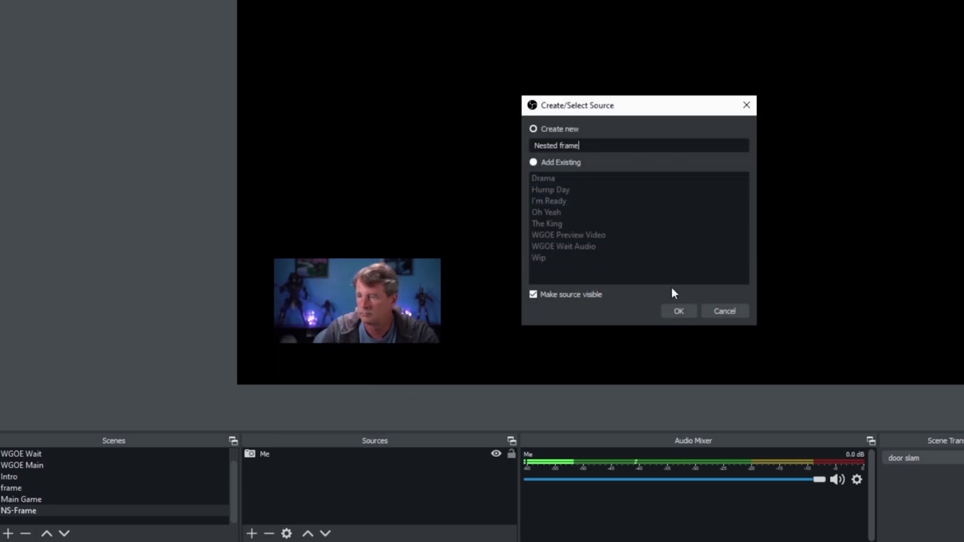
click(679, 311)
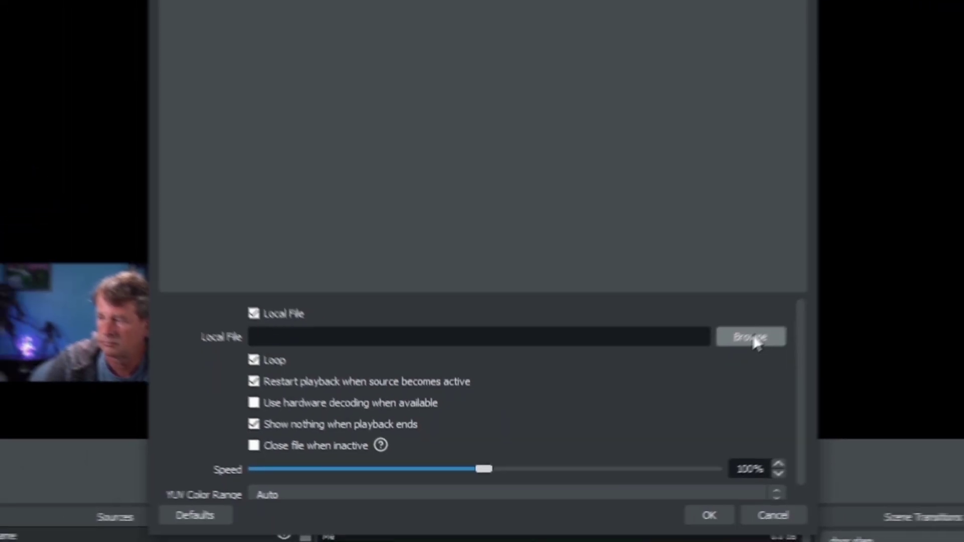
- Set the Nested frame media file to H:/animated frame.avi and apply
click(843, 275)
drag(904, 232, 913, 165)
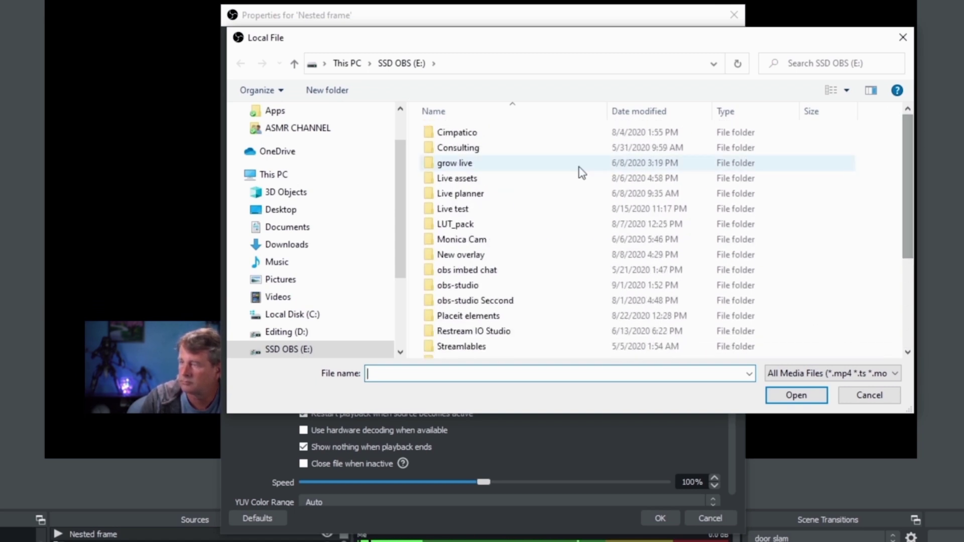
double_click(577, 175)
scroll(311, 251, down, 3)
click(271, 283)
scroll(312, 251, up, 3)
click(277, 295)
scroll(301, 271, down, 3)
click(296, 268)
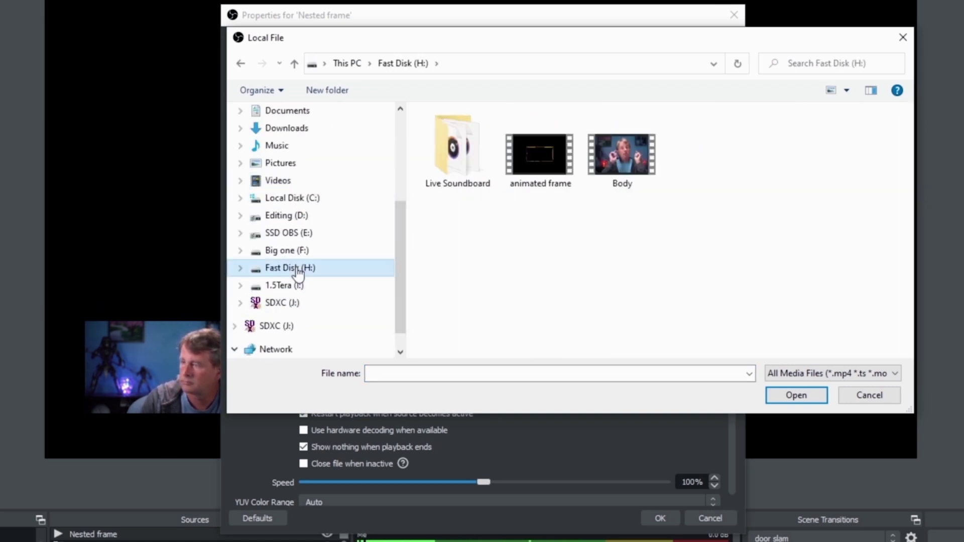
click(795, 396)
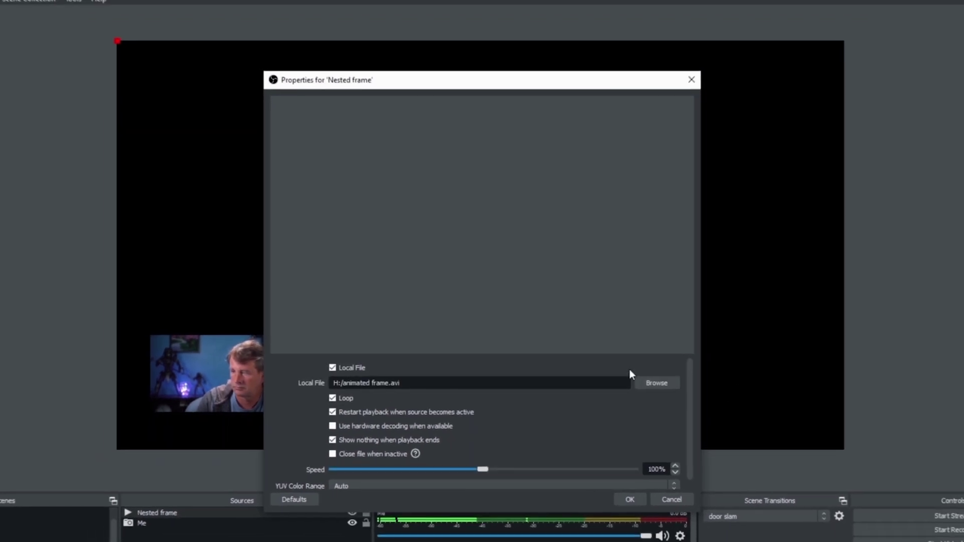
click(629, 499)
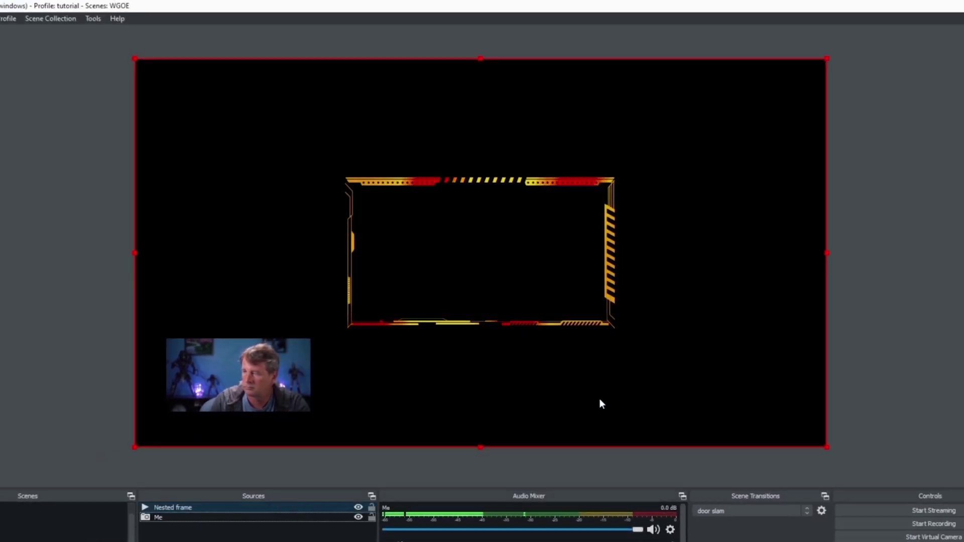
- Move and resize the animated Nested frame in small adjustments until it tightly borders the webcam
mouse_move(585, 187)
mouse_down()
mouse_move(381, 285)
mouse_move(398, 273)
mouse_up()
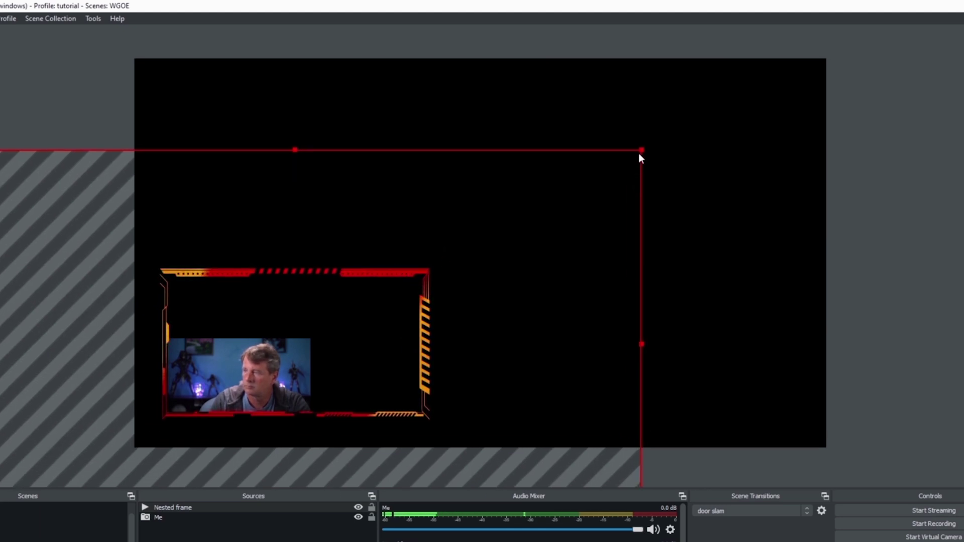
drag(640, 149, 429, 280)
drag(314, 361, 280, 362)
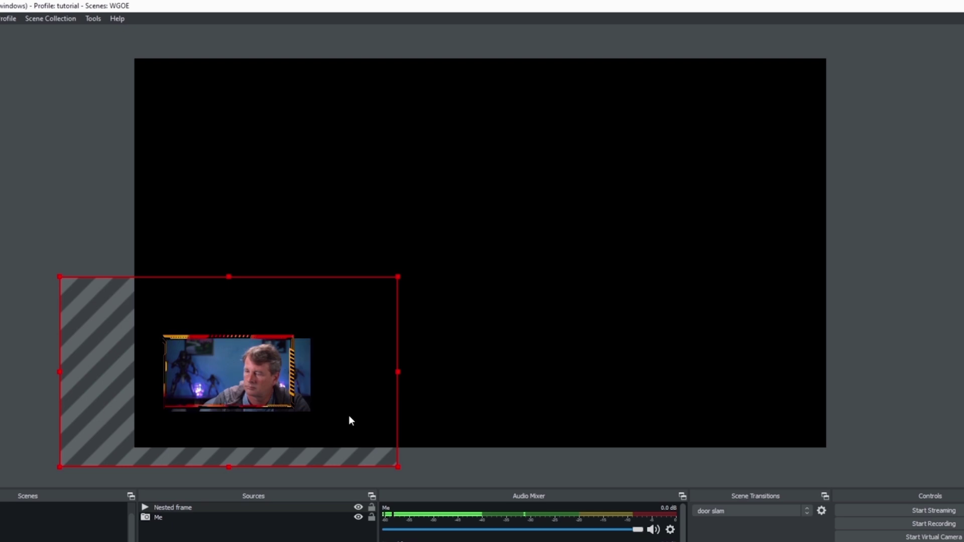
drag(398, 467, 431, 482)
drag(341, 411, 311, 400)
drag(433, 271, 424, 275)
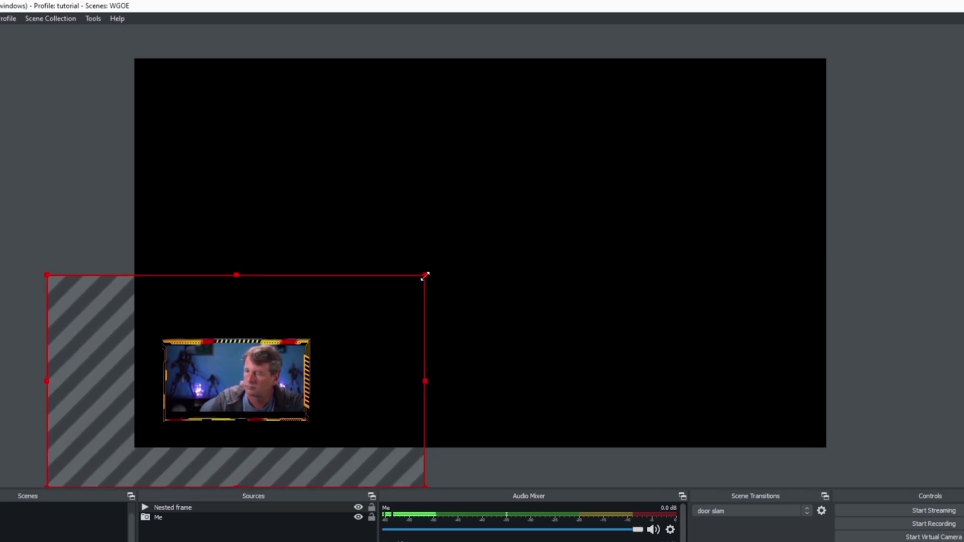
drag(298, 373, 301, 364)
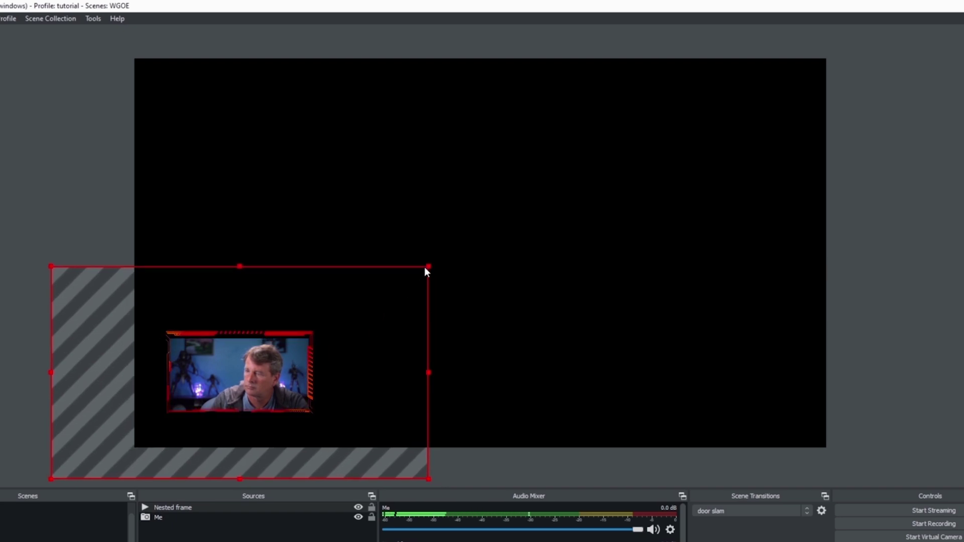
drag(427, 267, 419, 273)
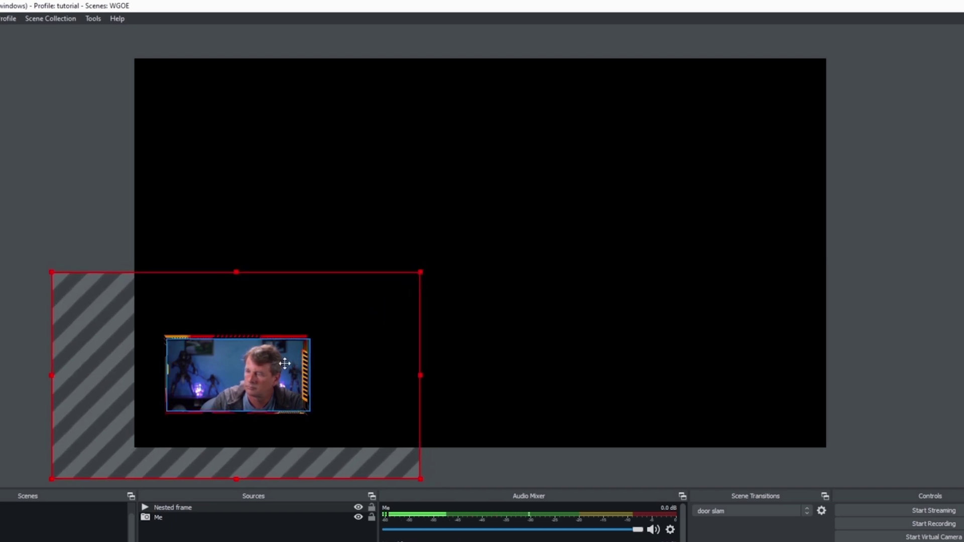
drag(284, 363, 288, 363)
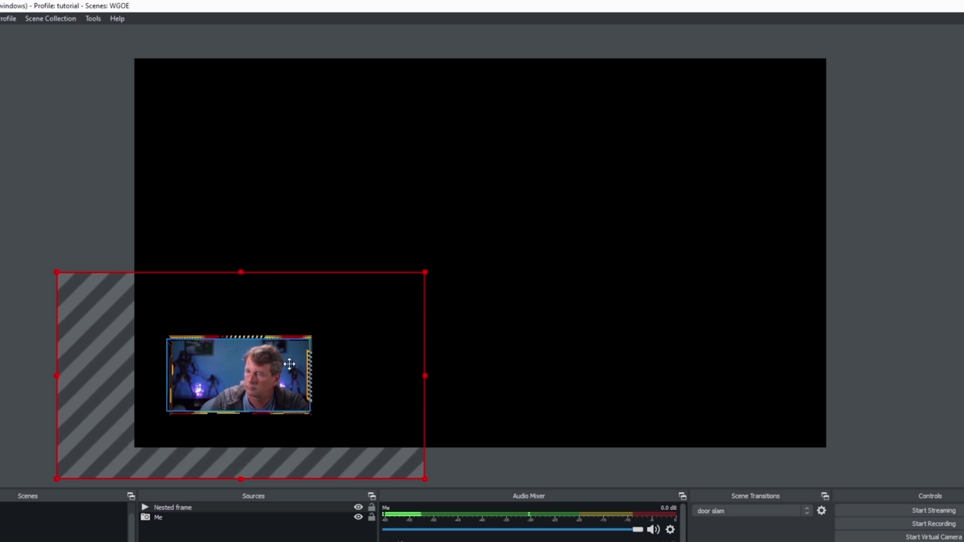
drag(289, 363, 287, 364)
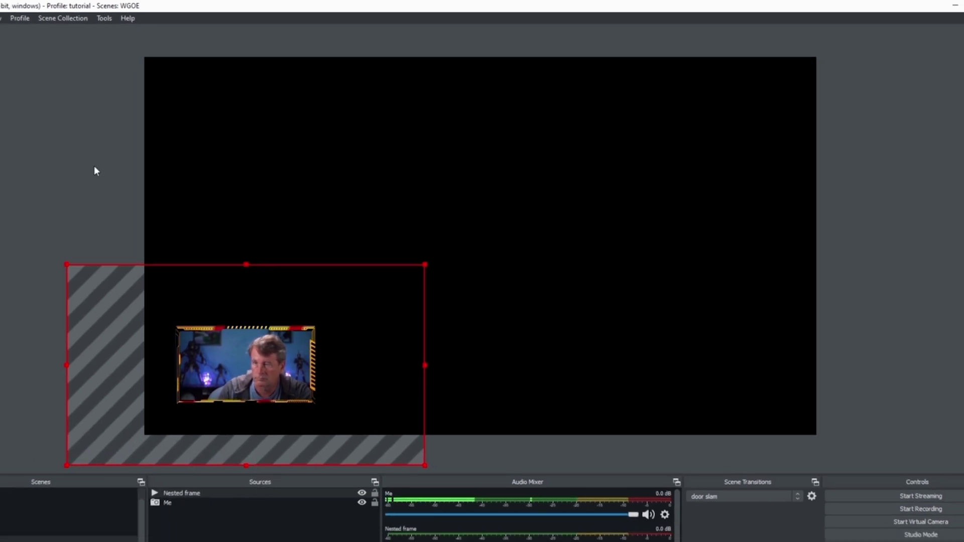
- Show the Main Game scene and nudge the framed NS-Frame webcam into the lower left
click(95, 166)
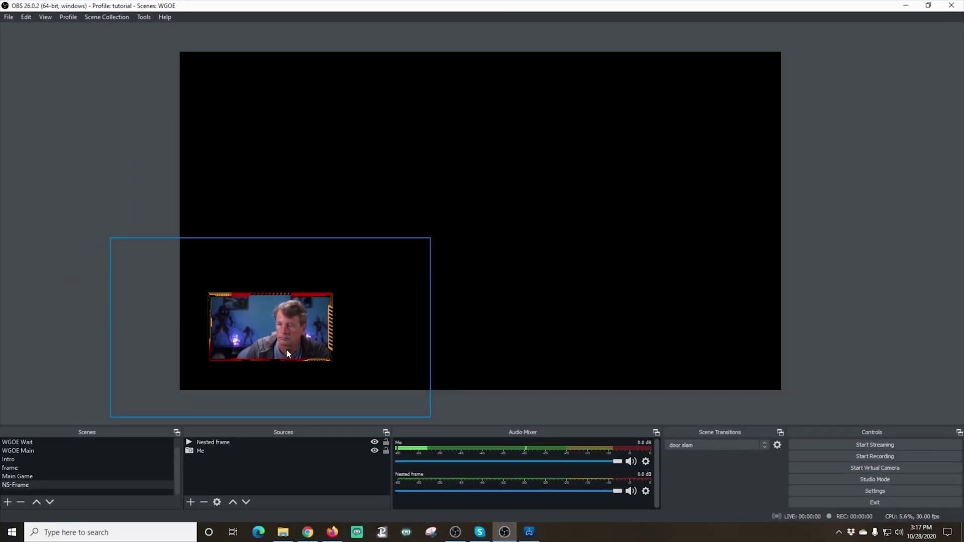
click(55, 476)
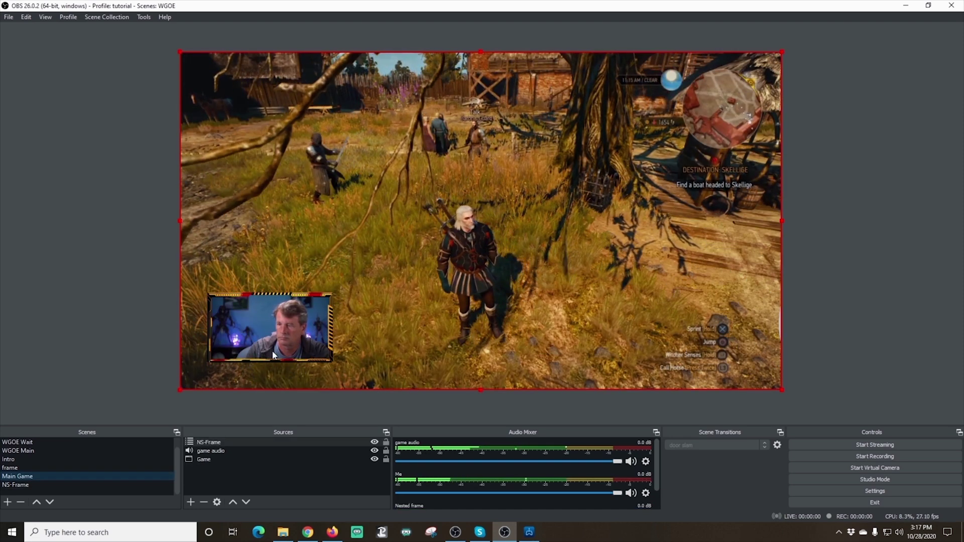
drag(250, 344, 295, 336)
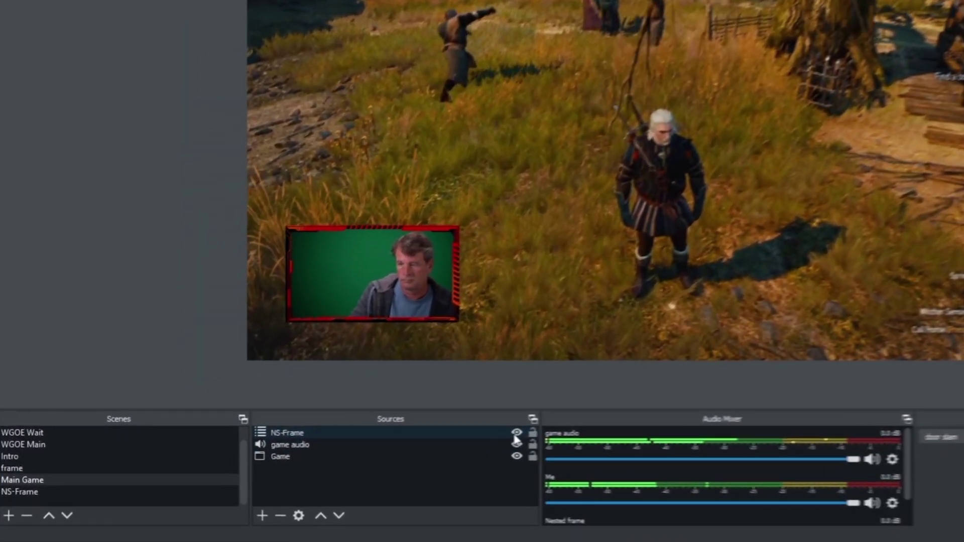
- Hide the NS-Frame source in Main Game and open the NS-Frame scene
click(465, 436)
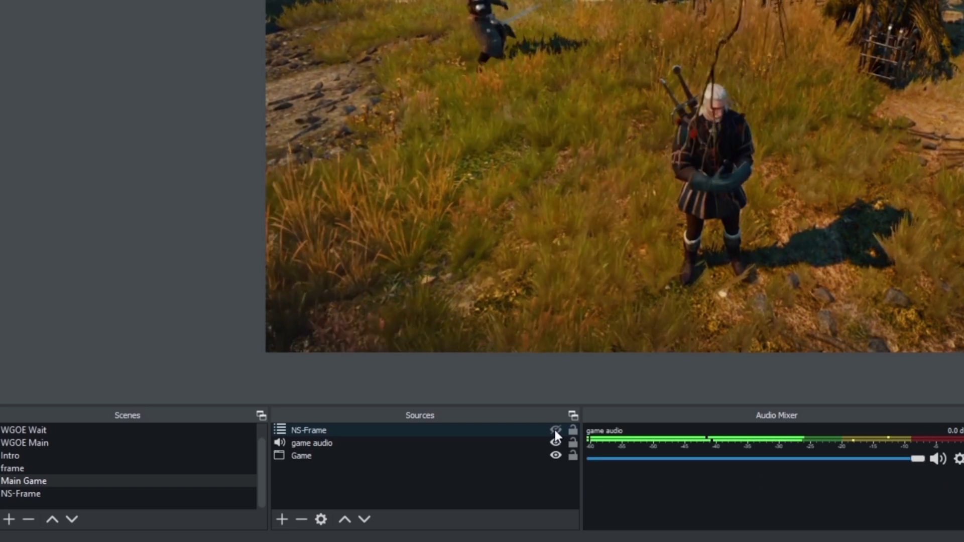
click(532, 431)
click(41, 495)
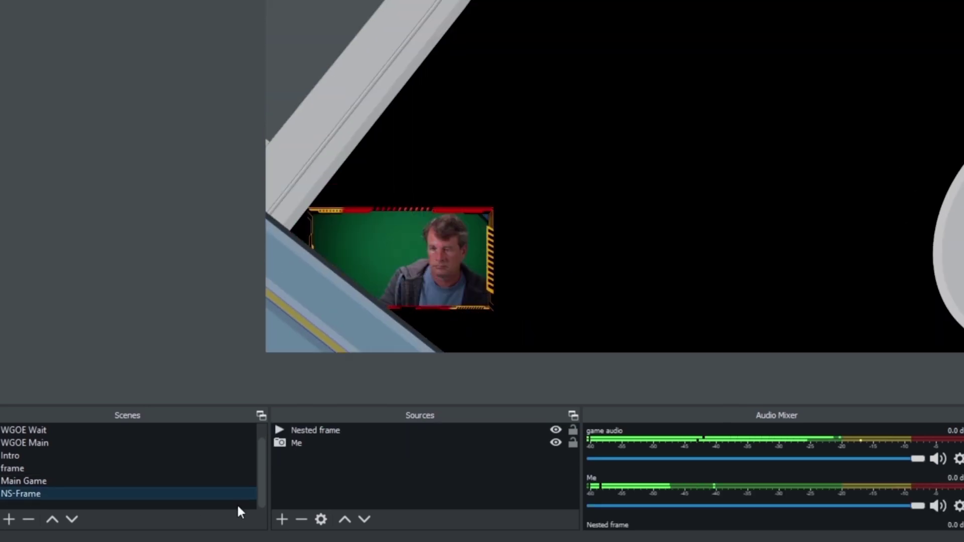
click(335, 430)
- Delete the Nested frame media source from NS-Frame
right_click(366, 430)
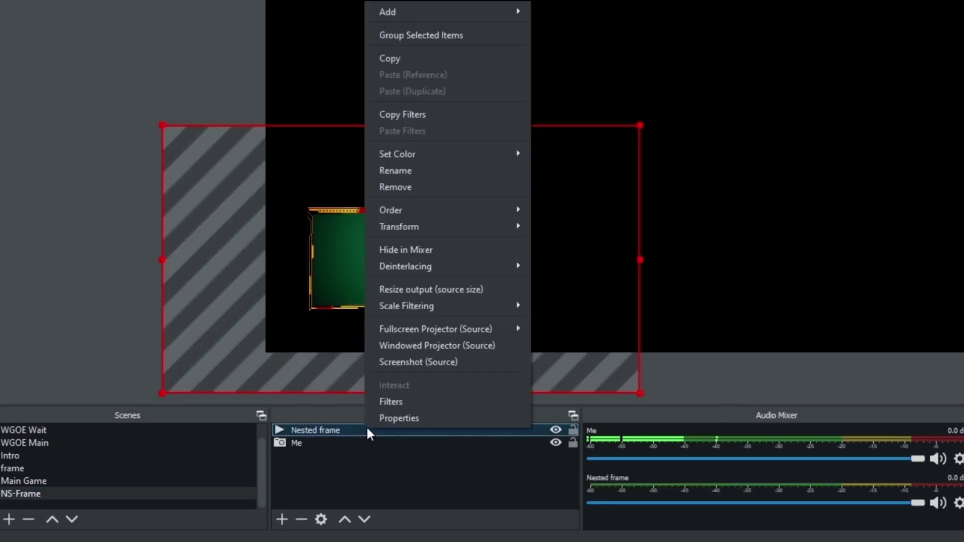
click(434, 195)
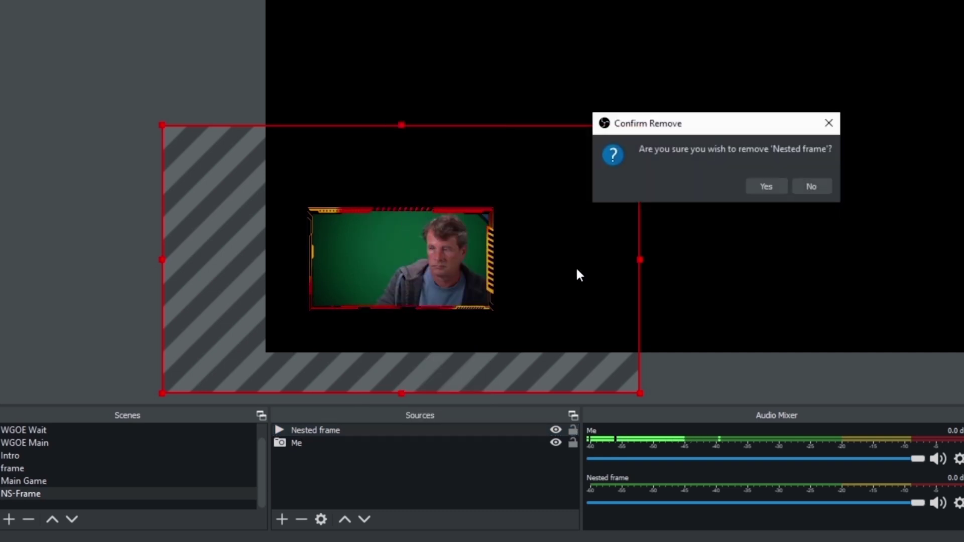
click(768, 187)
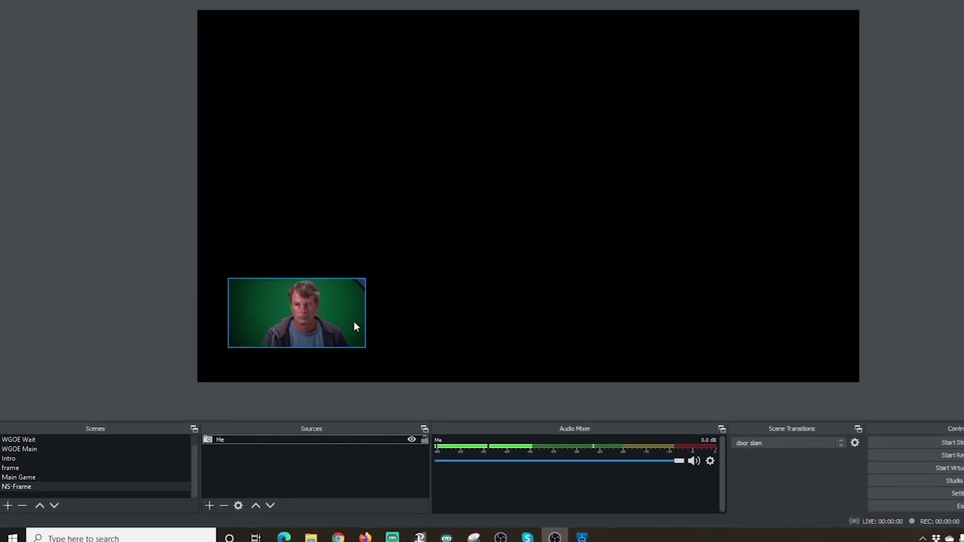
- Trim a sliver off the Me webcam's right edge and bring up its source options
click(323, 339)
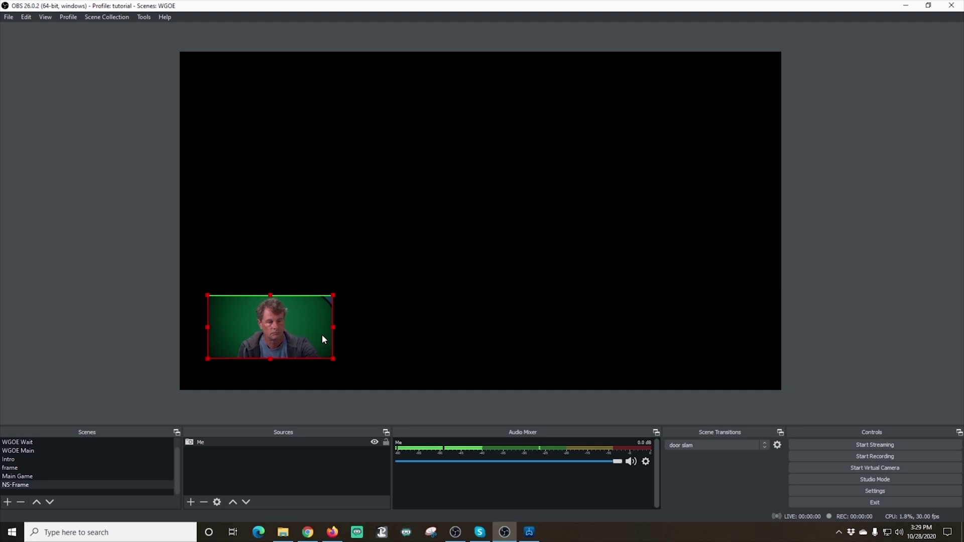
drag(334, 327, 331, 327)
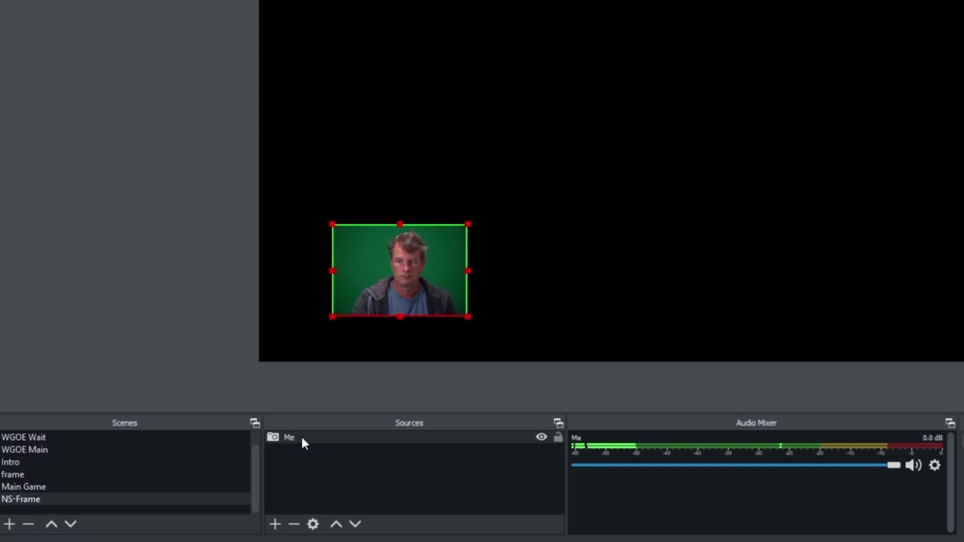
right_click(264, 439)
- Add a Chroma Key filter with its default name to the Me webcam
click(364, 410)
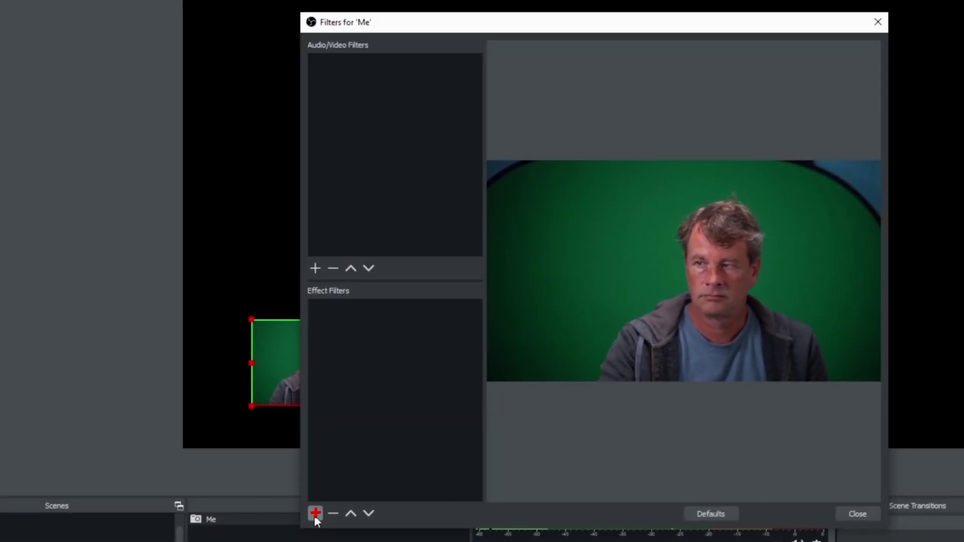
click(316, 514)
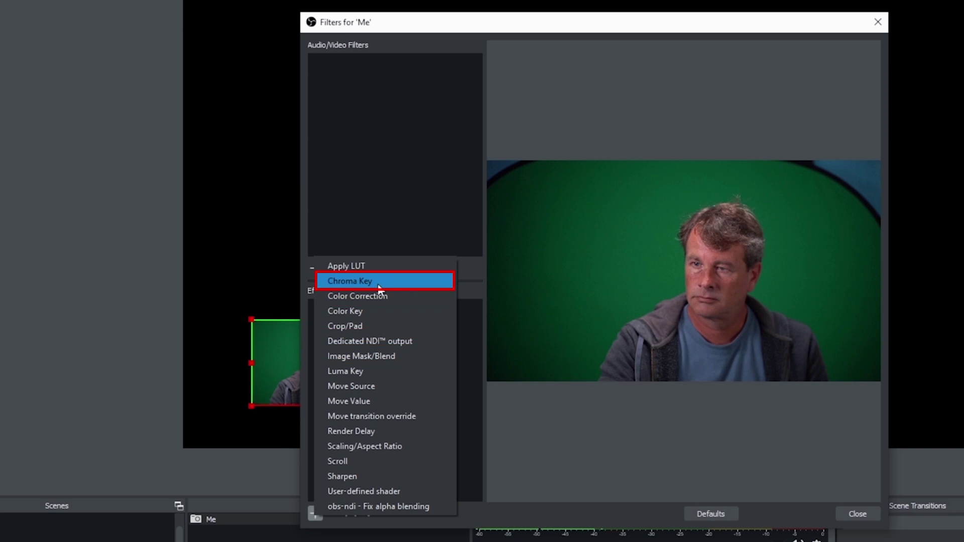
click(378, 285)
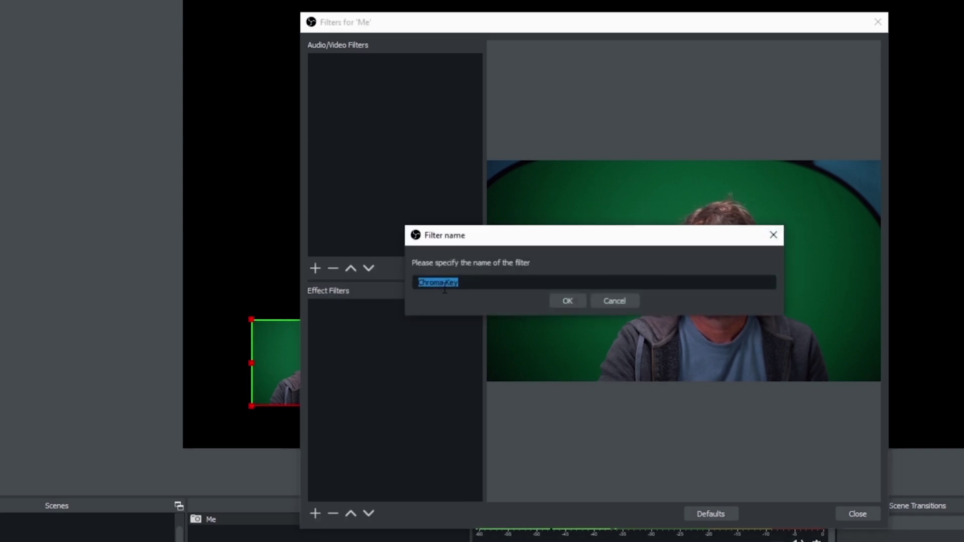
click(556, 304)
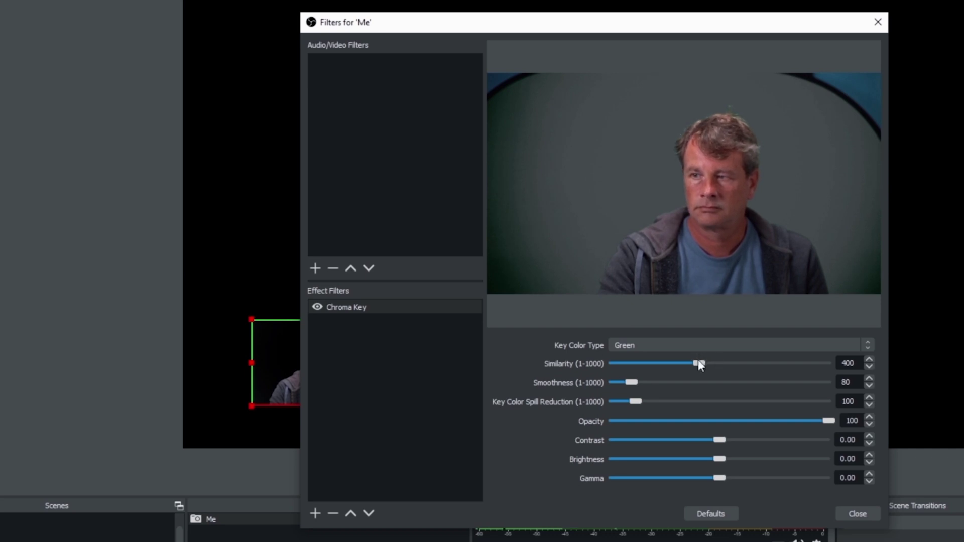
- Tune the Chroma Key similarity, smoothness, spill reduction, contrast and brightness, keeping opacity at 100
mouse_move(698, 361)
mouse_down()
mouse_move(715, 367)
mouse_move(707, 367)
mouse_up()
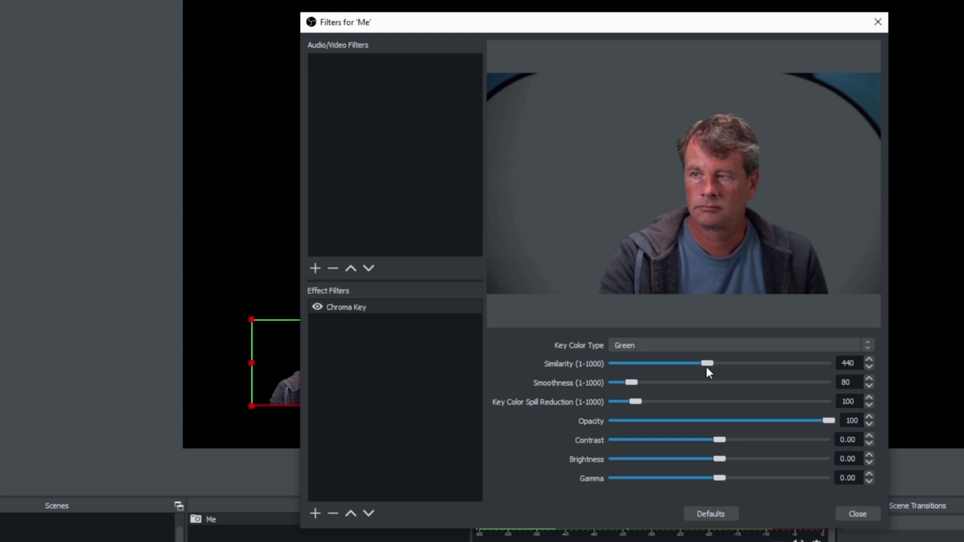
mouse_move(638, 382)
mouse_down()
mouse_move(628, 381)
mouse_move(649, 383)
mouse_move(630, 384)
mouse_up()
mouse_move(633, 401)
mouse_down()
mouse_move(647, 405)
mouse_move(627, 406)
mouse_move(639, 408)
mouse_up()
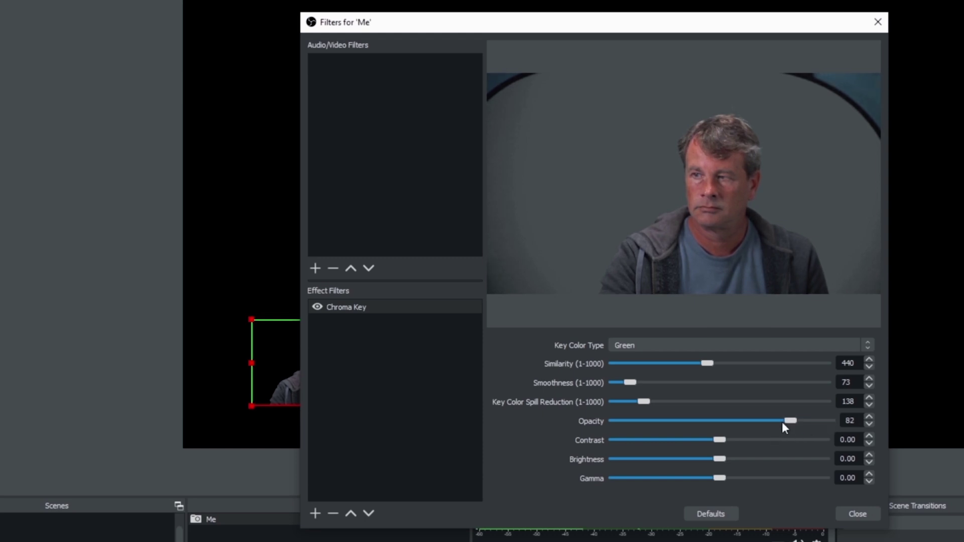
drag(783, 424, 849, 434)
mouse_move(714, 442)
mouse_down()
mouse_move(672, 447)
mouse_move(712, 446)
mouse_up()
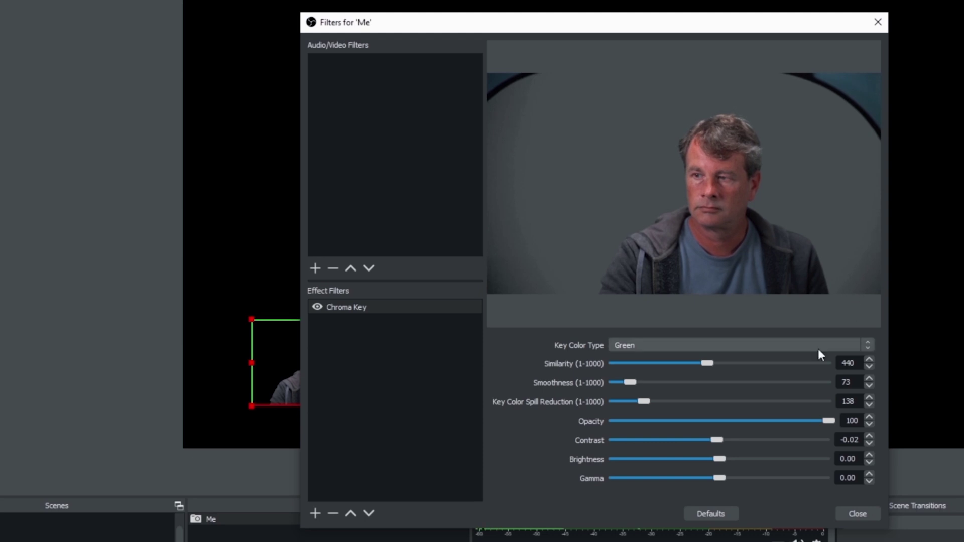
drag(718, 460, 733, 481)
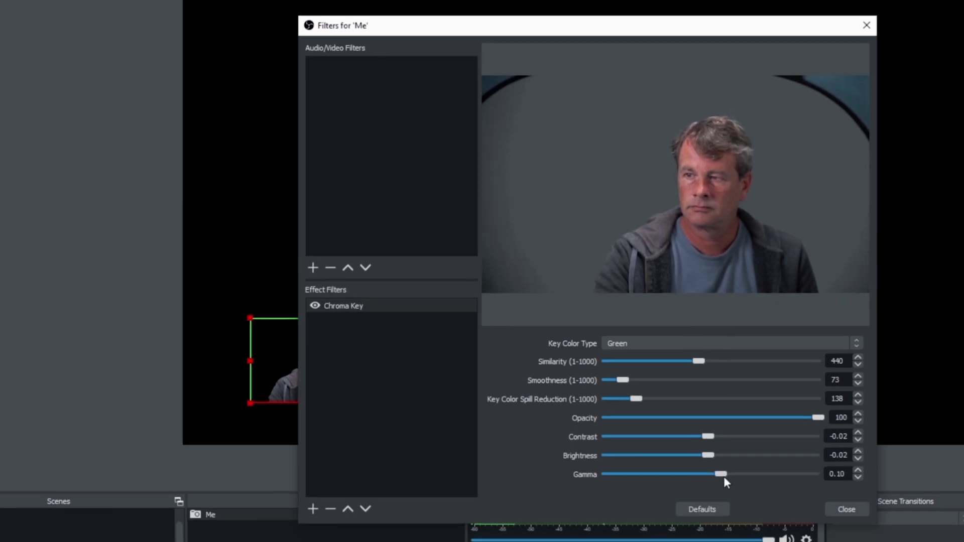
click(803, 491)
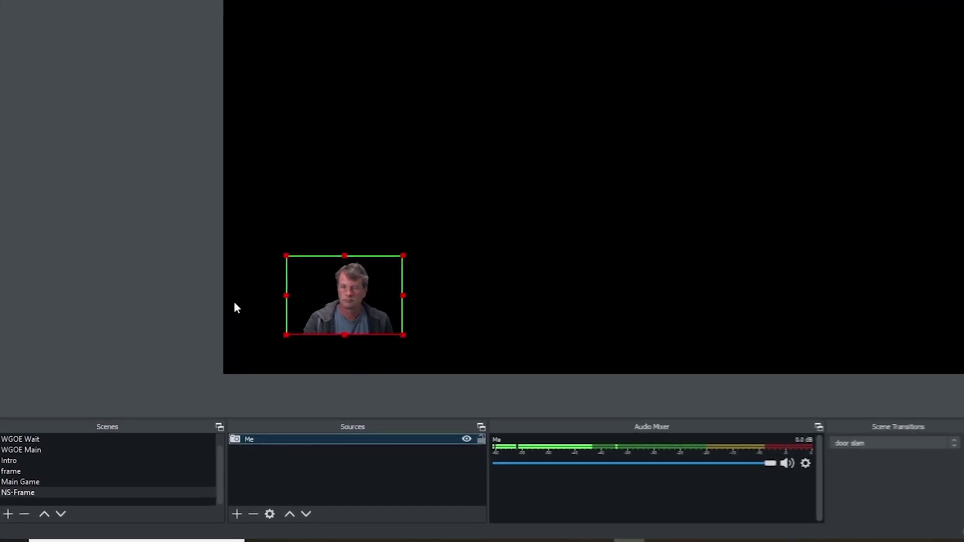
- Remove the NS-Frame source from the Main Game scene
click(32, 483)
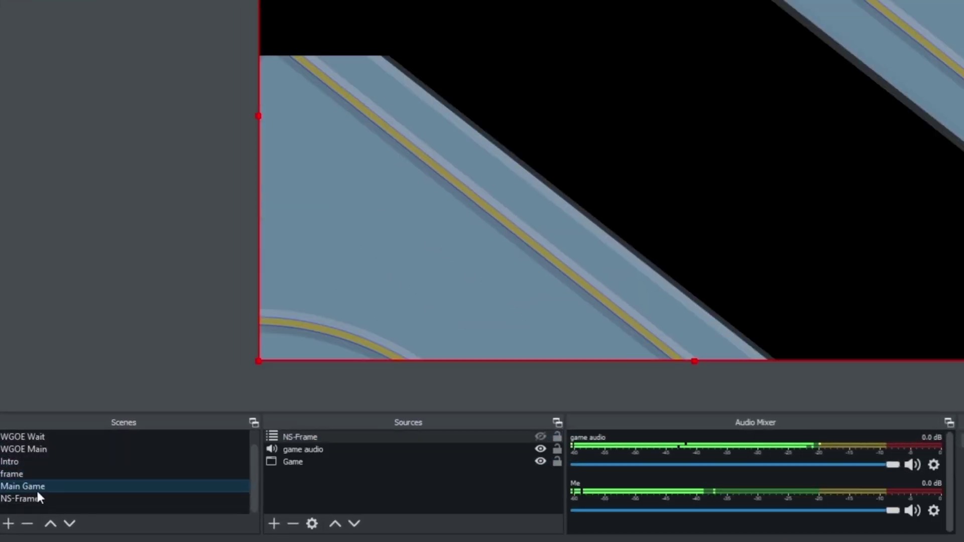
right_click(520, 436)
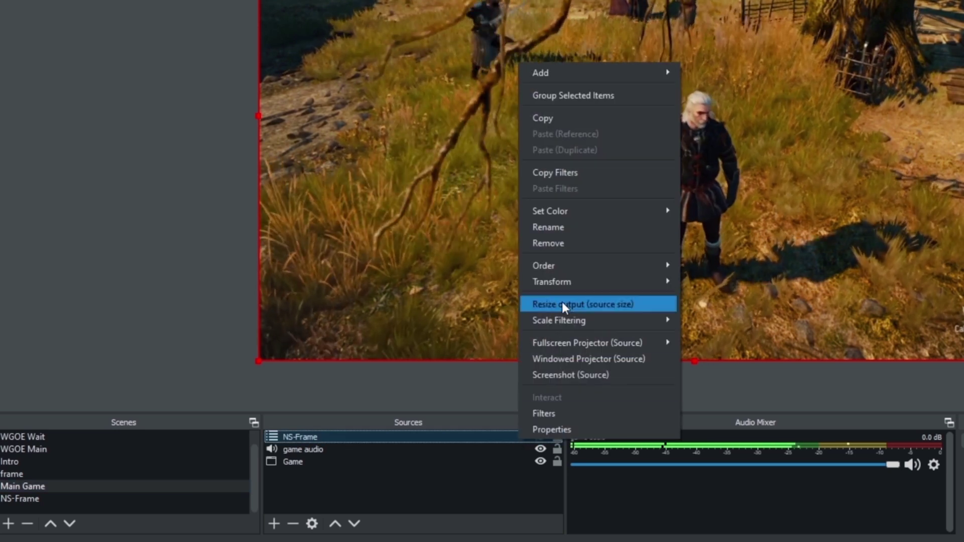
click(562, 243)
click(741, 195)
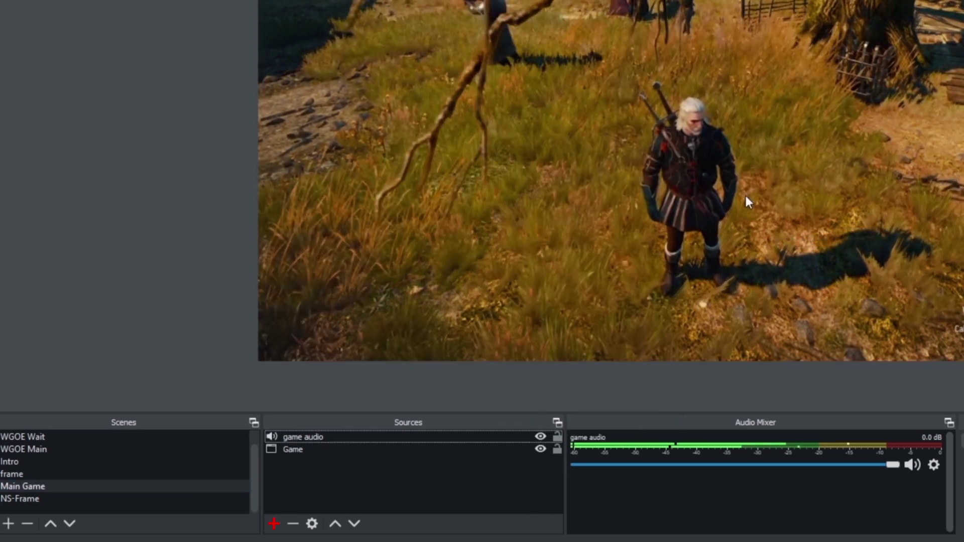
- Re-add the existing NS-Frame scene to Main Game and align it to fill the canvas
click(275, 525)
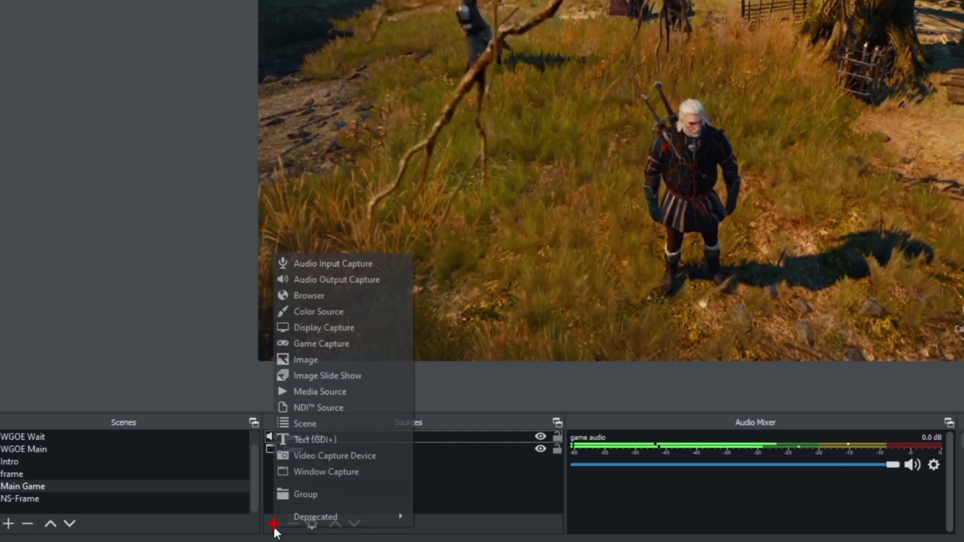
click(313, 424)
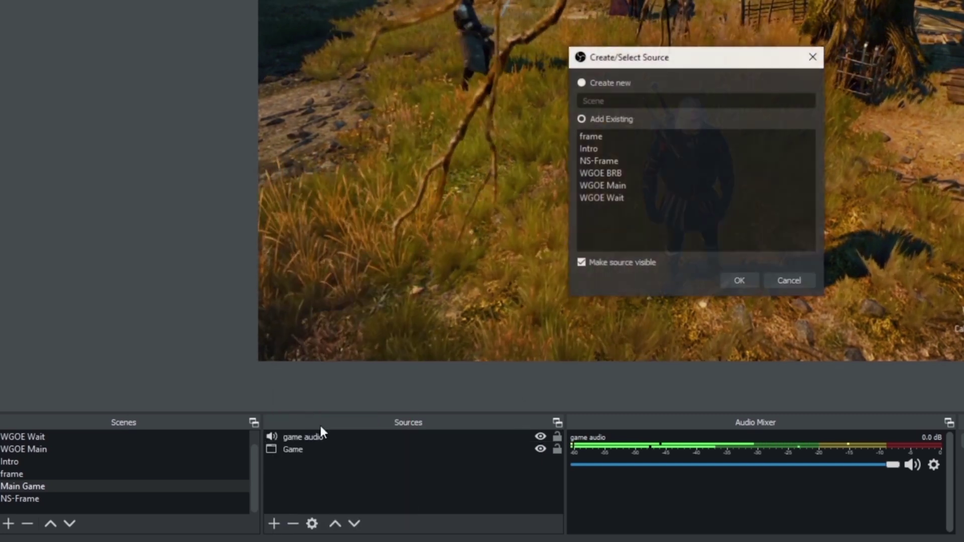
click(588, 159)
click(737, 281)
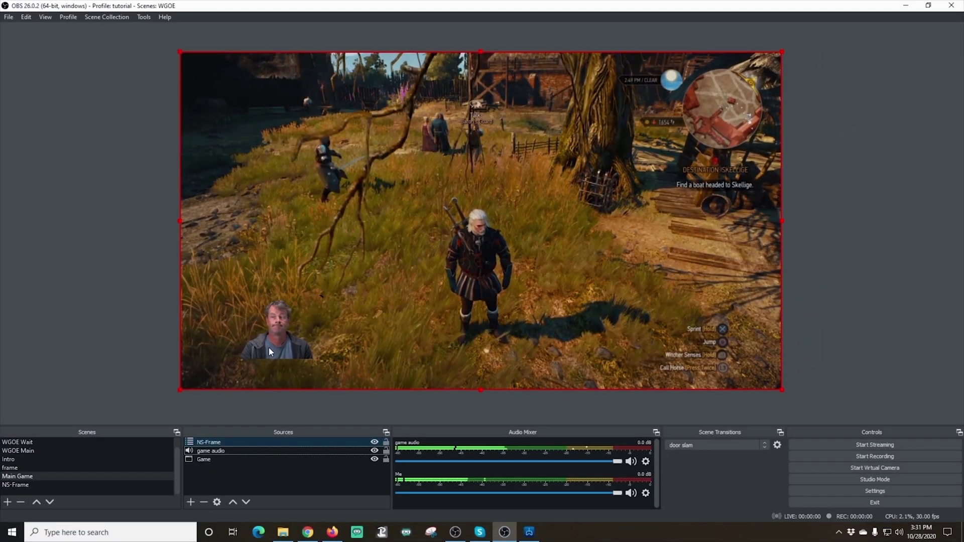
mouse_move(279, 343)
mouse_down()
mouse_move(246, 359)
mouse_move(240, 375)
mouse_up()
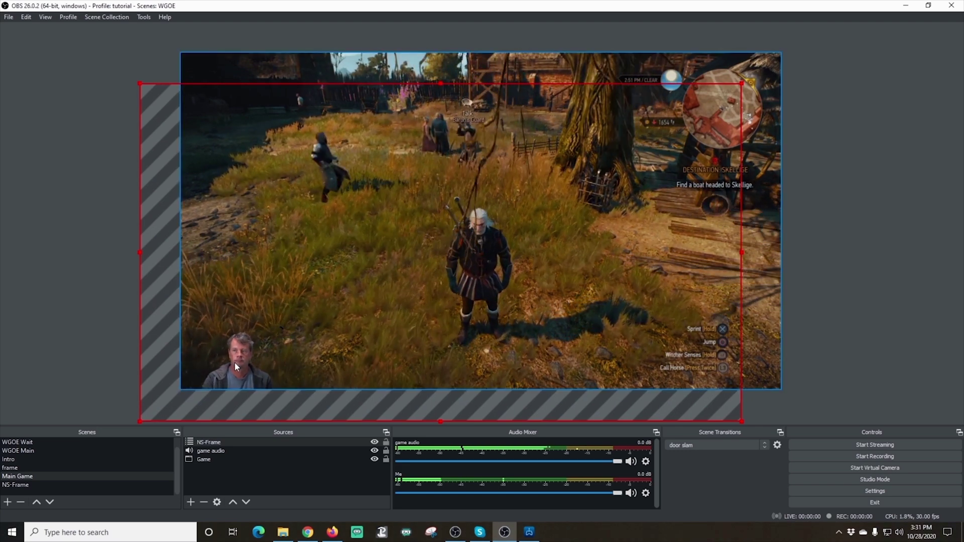
drag(234, 366, 275, 336)
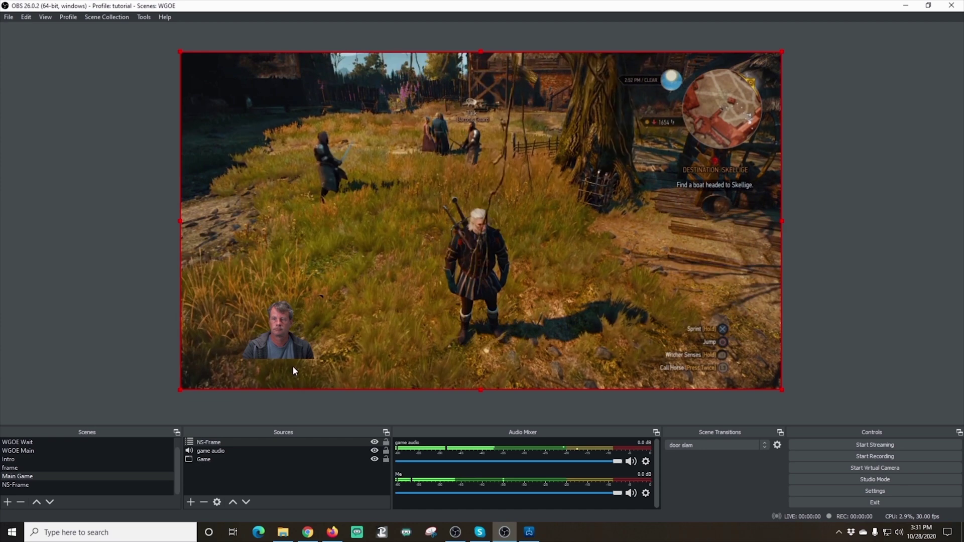
right_click(233, 443)
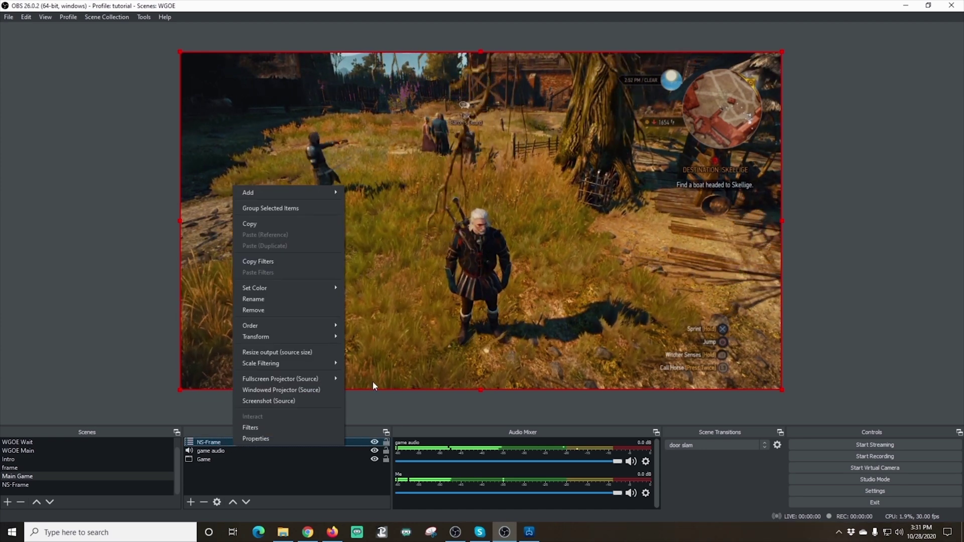
- Replace NS-Frame in Main Game with the existing Me video capture device
click(254, 309)
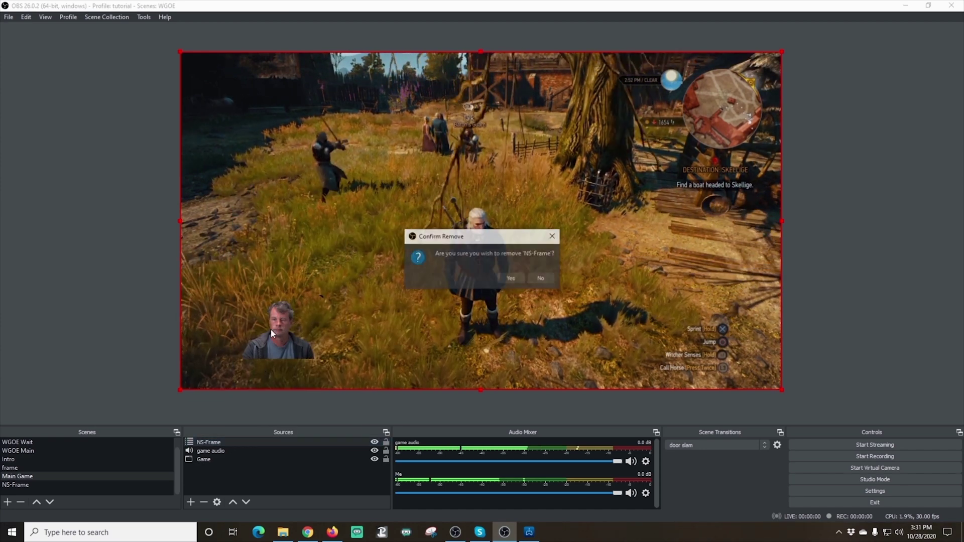
click(504, 280)
click(191, 502)
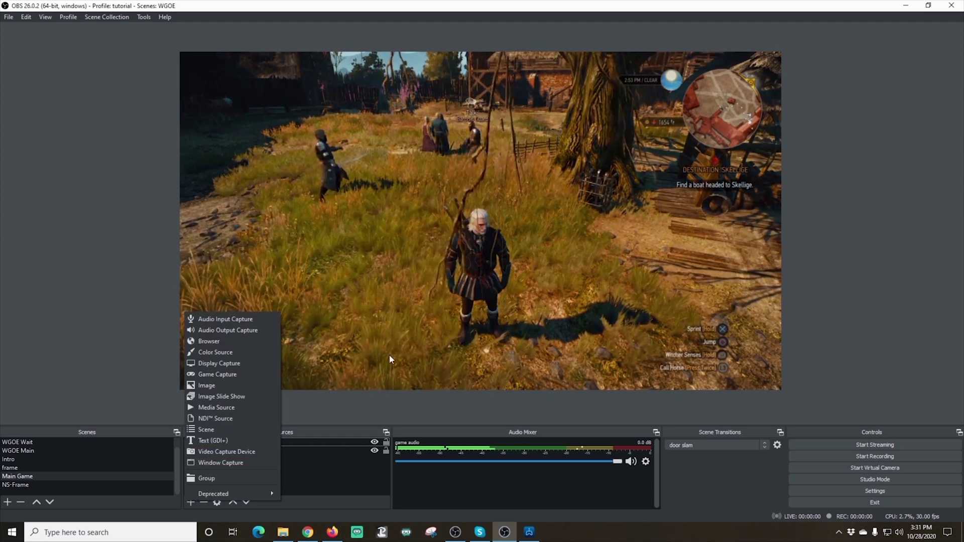
click(227, 452)
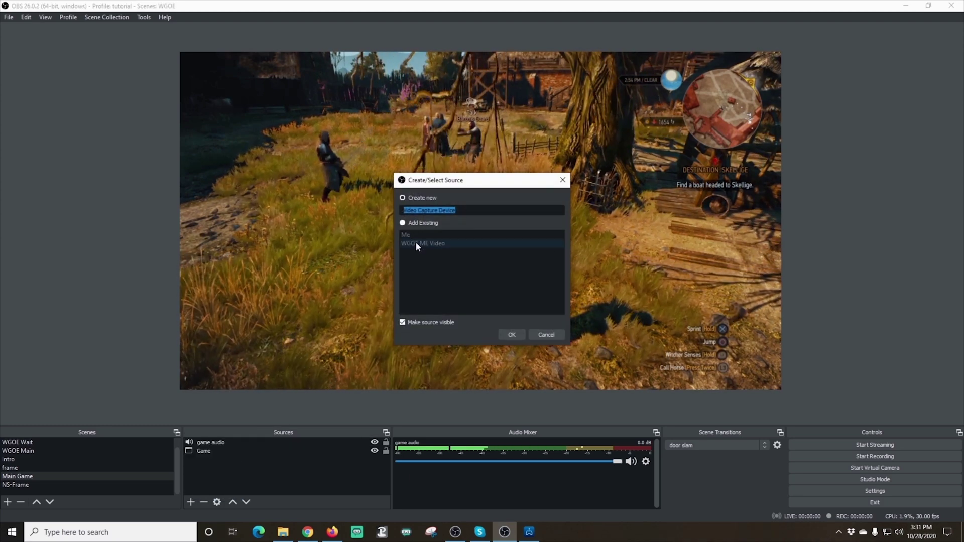
click(402, 222)
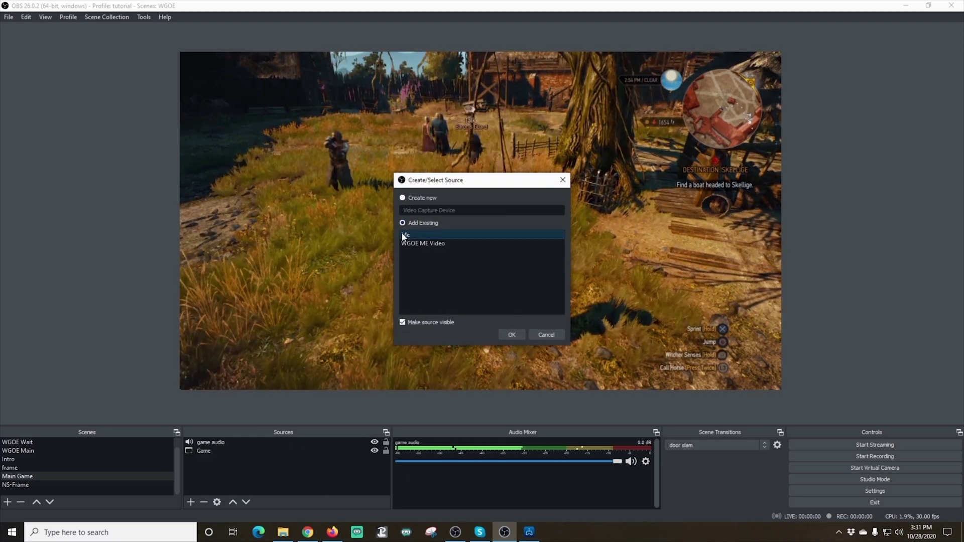
click(507, 335)
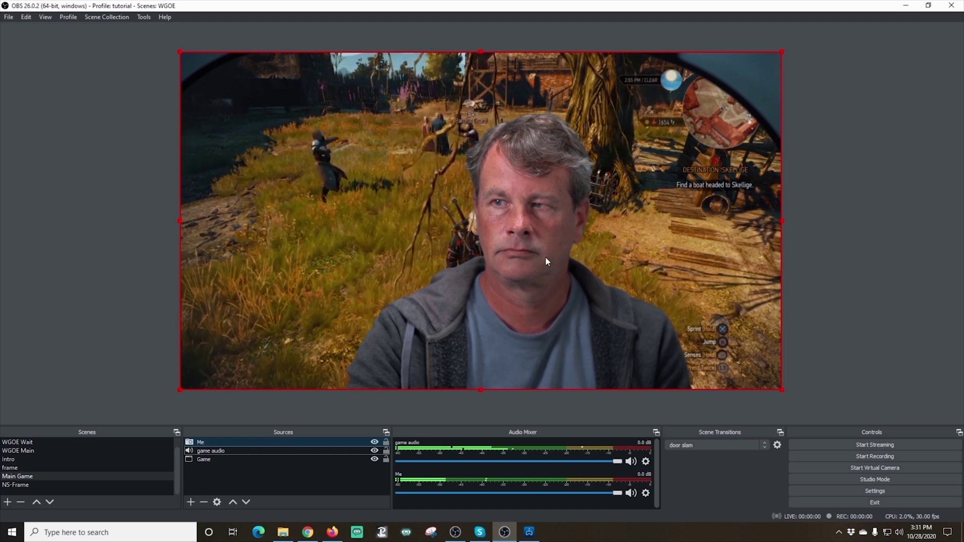
- Crop the top, left and right edges off the Me webcam image
mouse_move(545, 257)
mouse_down()
mouse_move(491, 290)
mouse_move(357, 283)
mouse_move(468, 256)
mouse_move(523, 279)
mouse_move(546, 259)
mouse_up()
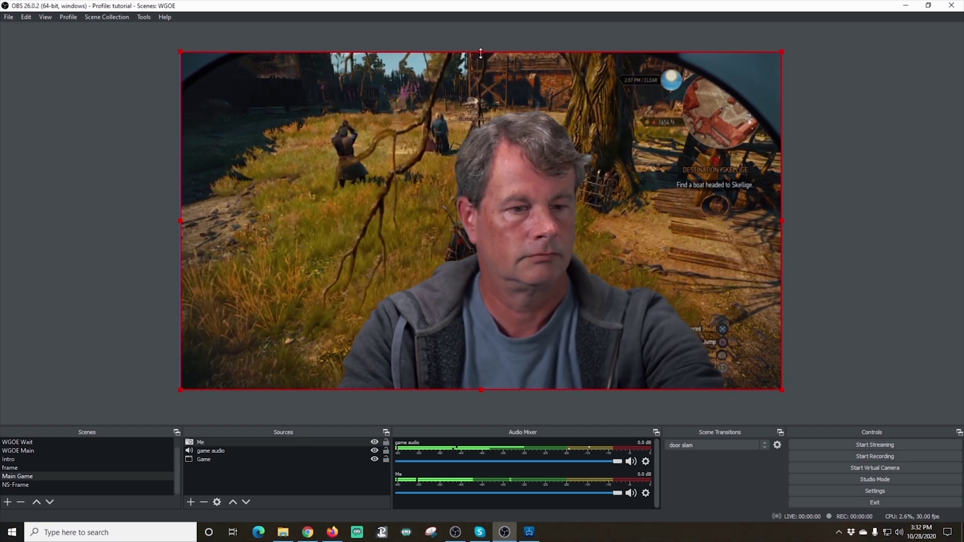
drag(480, 53, 481, 89)
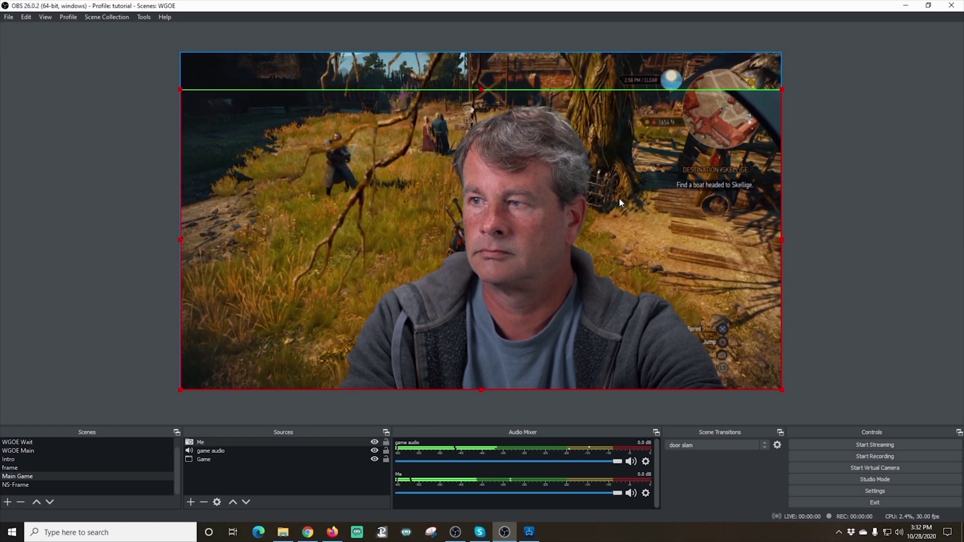
drag(781, 249, 727, 251)
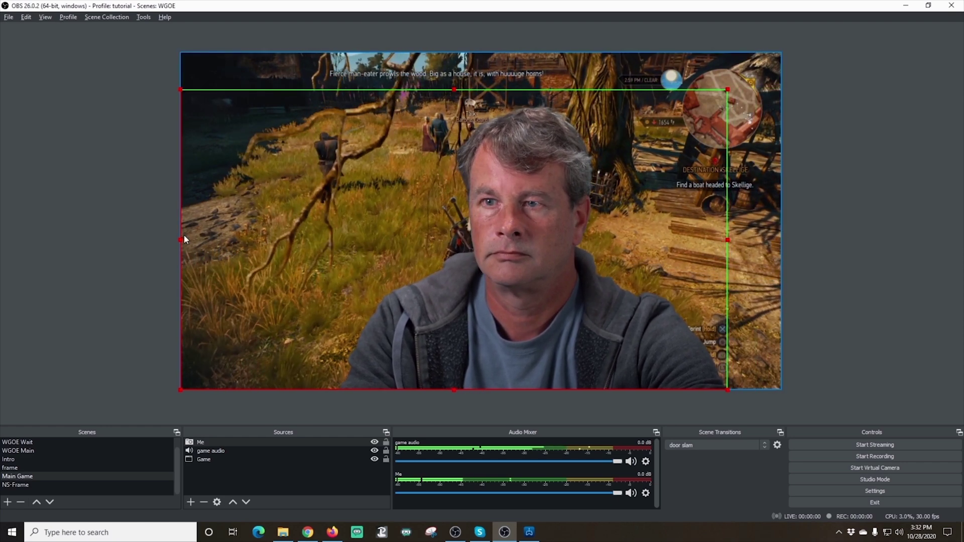
drag(183, 240, 304, 242)
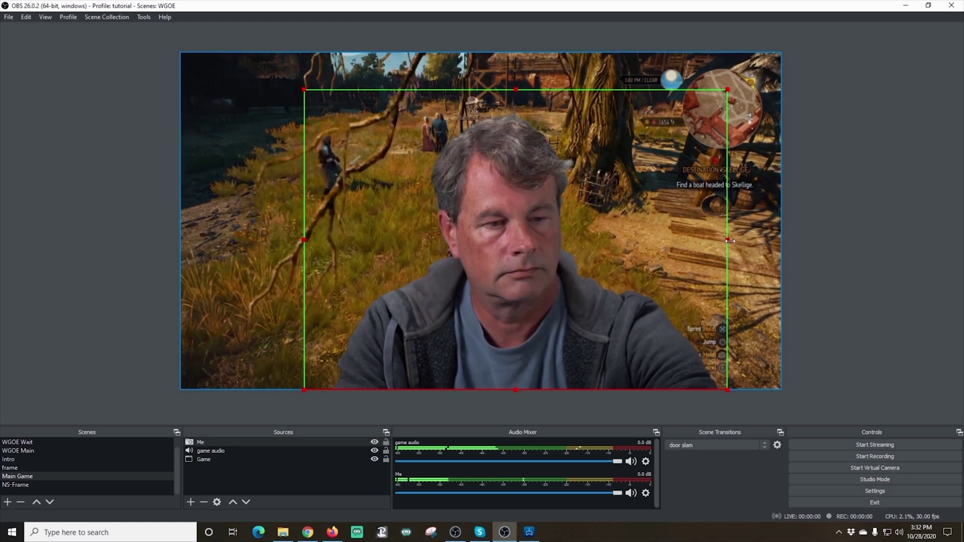
drag(730, 241, 720, 241)
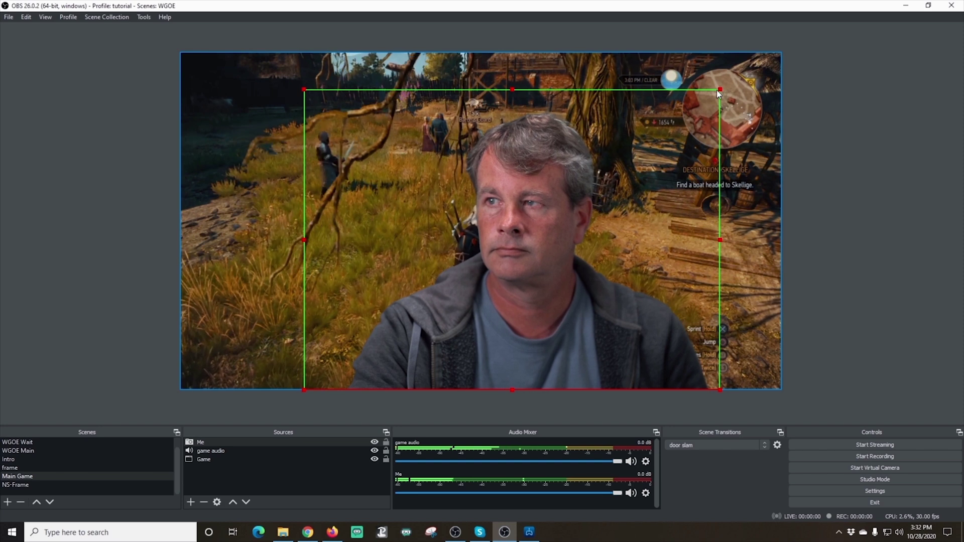
- Shrink the face cam and place it in the lower-left corner of the gameplay
drag(719, 94, 436, 294)
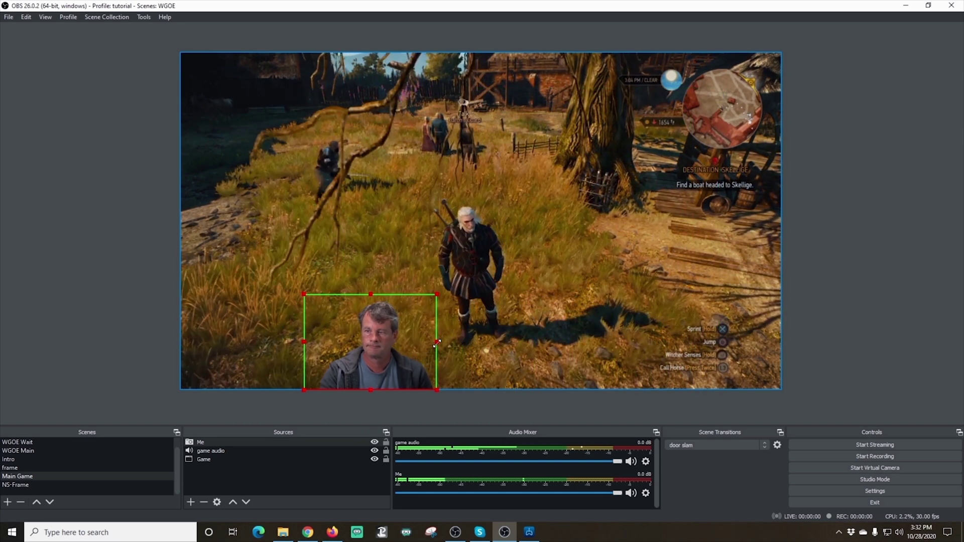
drag(381, 361, 257, 361)
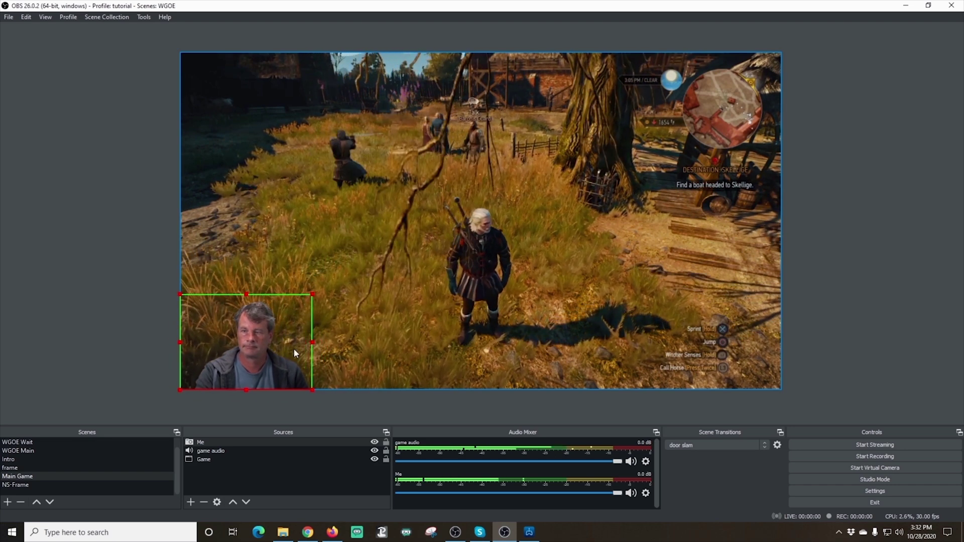
drag(311, 343, 251, 364)
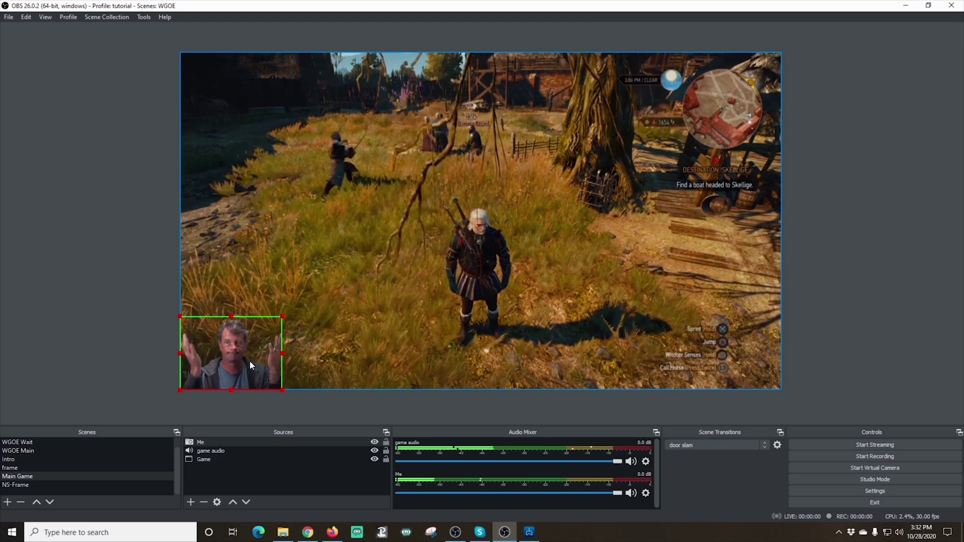